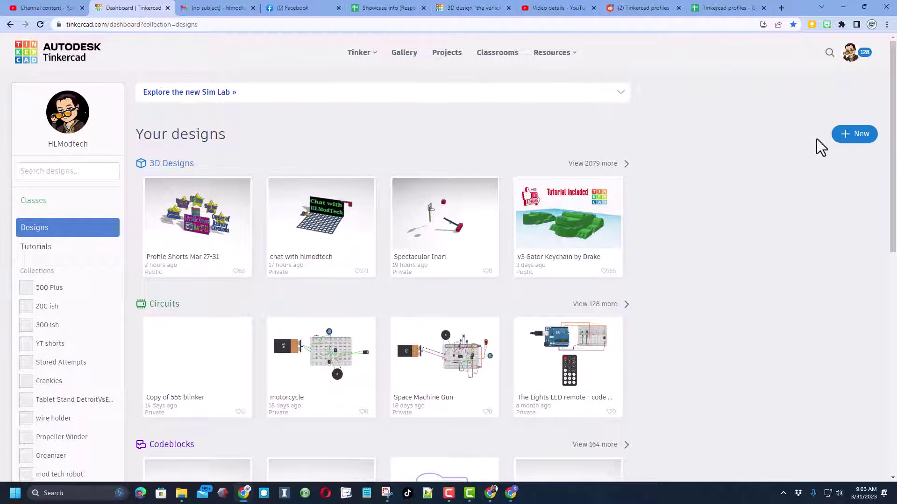
- Create a new blank 3D design titled 'bb hoop' and tilt the workplane view
click(855, 138)
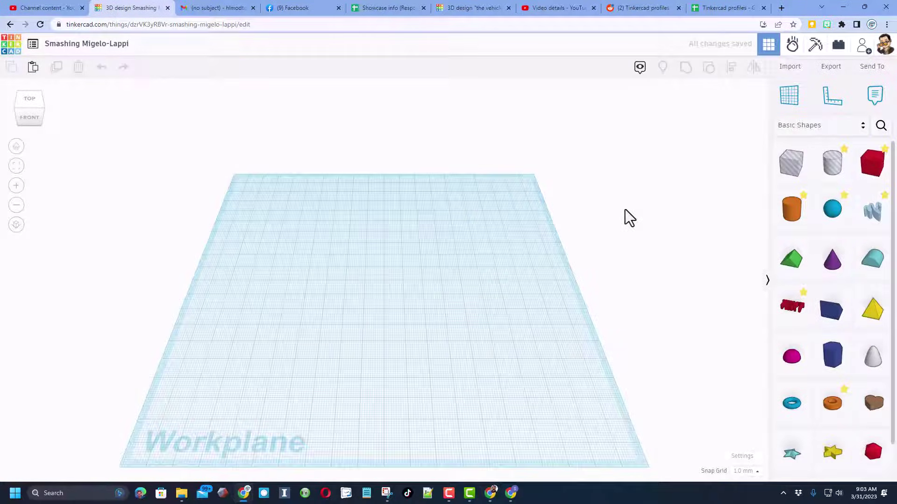
click(57, 45)
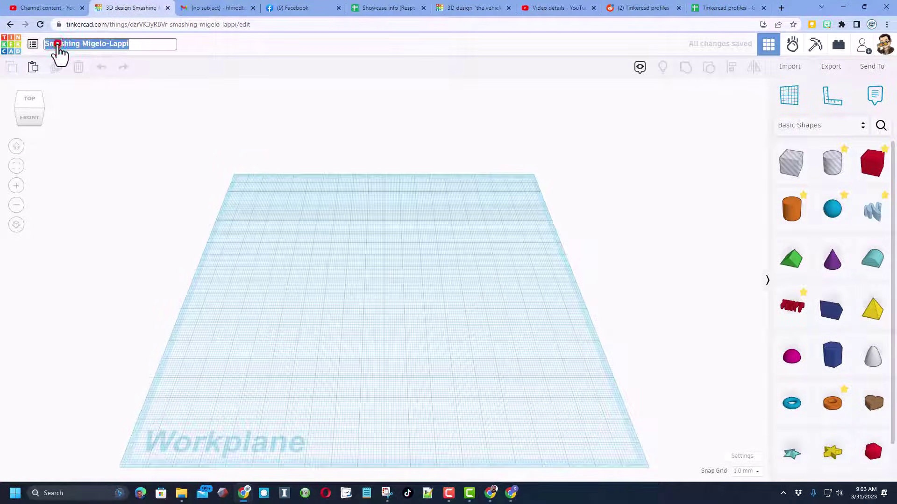
text(h)
key(BackSpace)
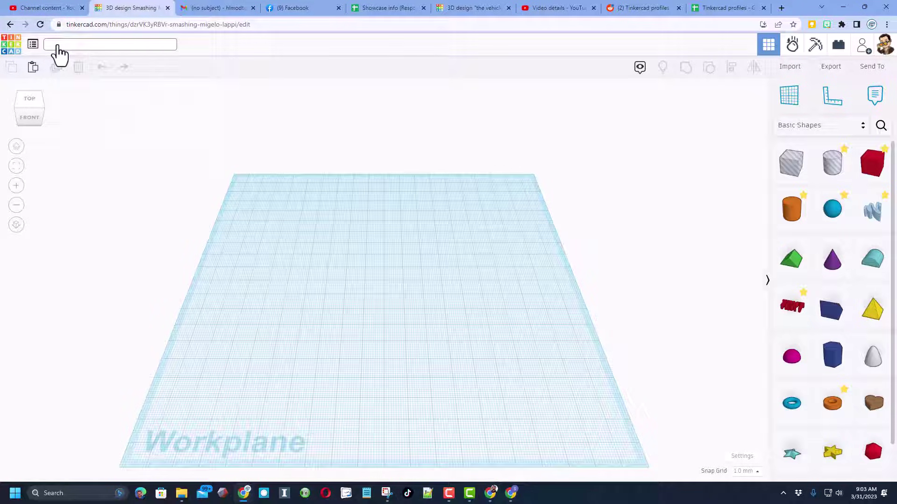
text(bb hoop)
right_drag(581, 375, 495, 330)
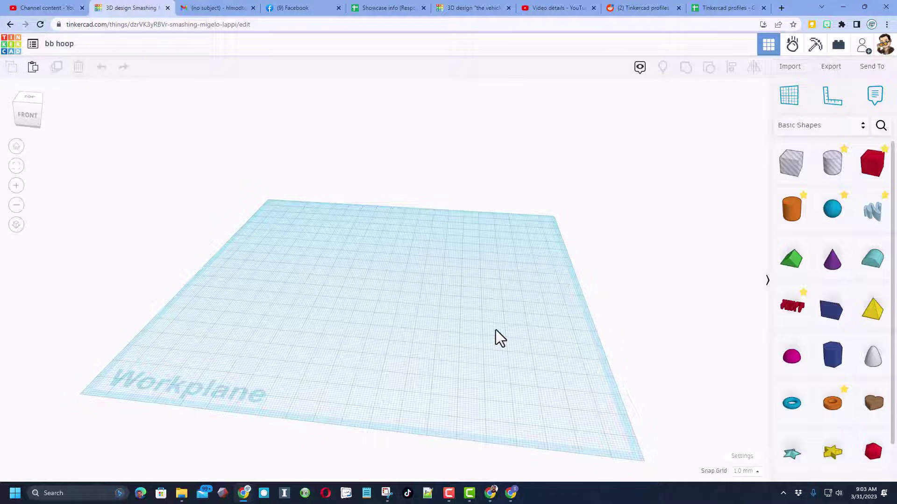
- Place a cylinder on the workplane and scale it up evenly
click(799, 218)
click(375, 256)
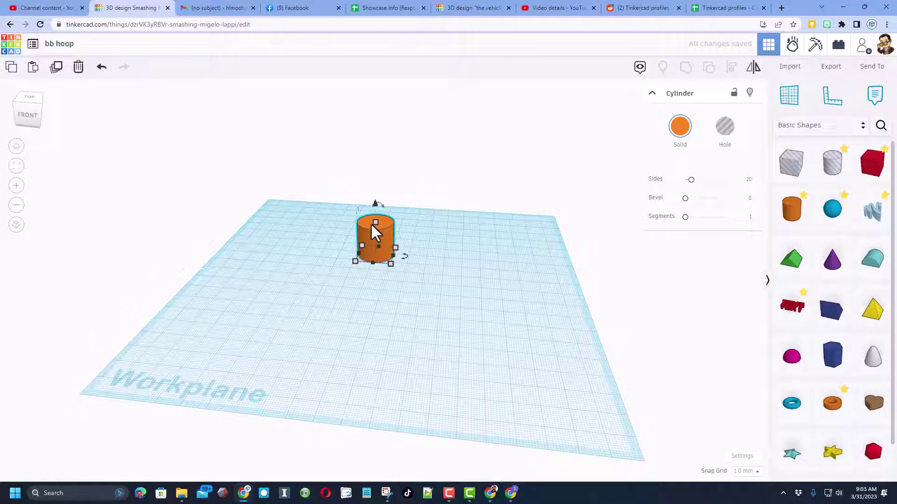
shift+drag(373, 217, 376, 151)
- Set the cylinder's height to 90, undoing a mistaken height of 5
click(419, 204)
text(5)
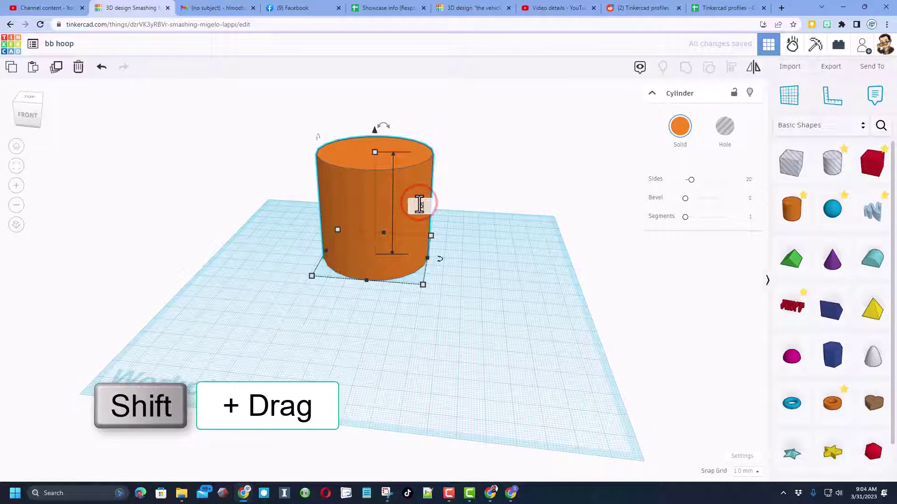
key(Return)
key(ctrl+z)
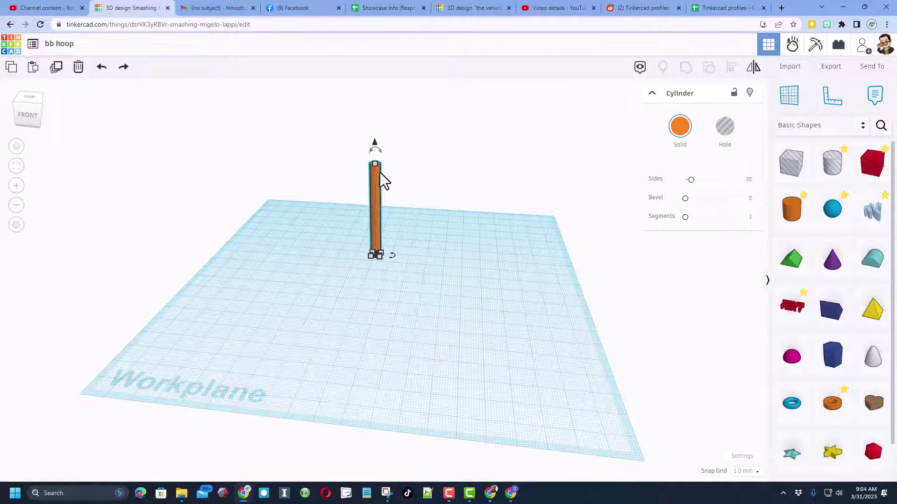
click(371, 164)
click(420, 212)
text(90)
key(Return)
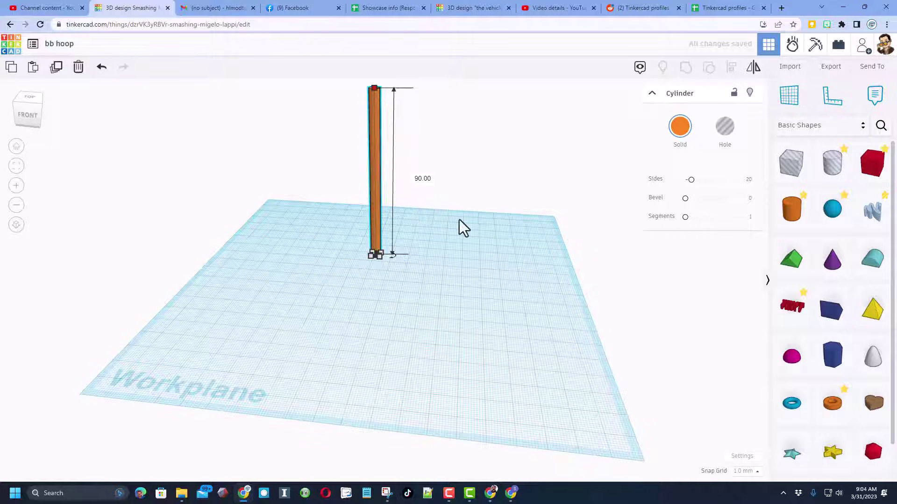
- Add a box beside the pole sized 1 deep, 42 wide and 36 tall
drag(861, 178, 346, 285)
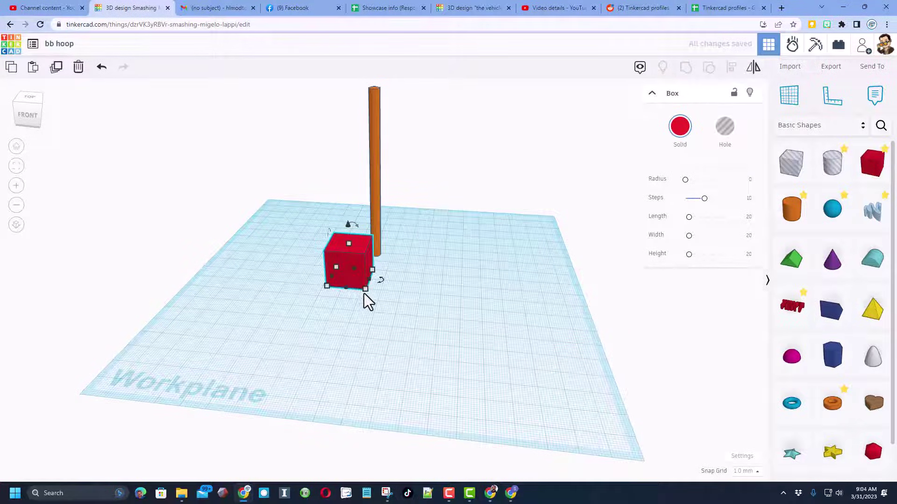
click(338, 294)
click(359, 283)
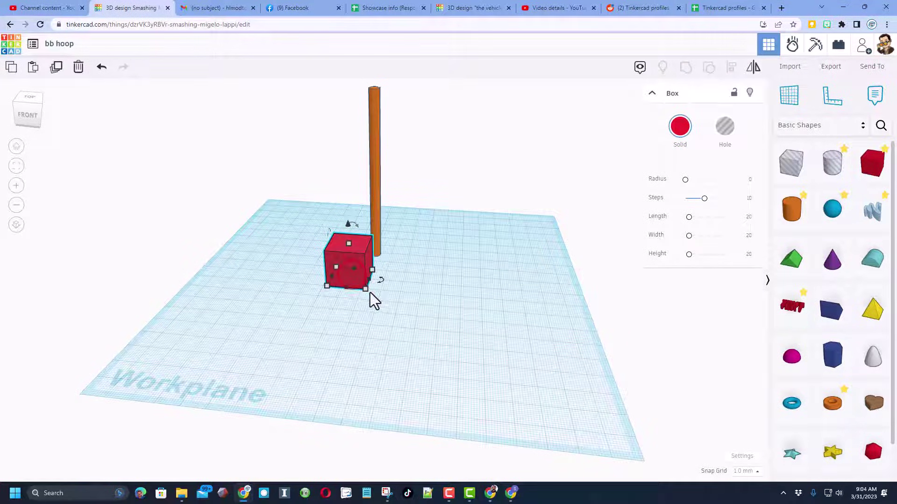
click(414, 281)
text(1)
key(Return)
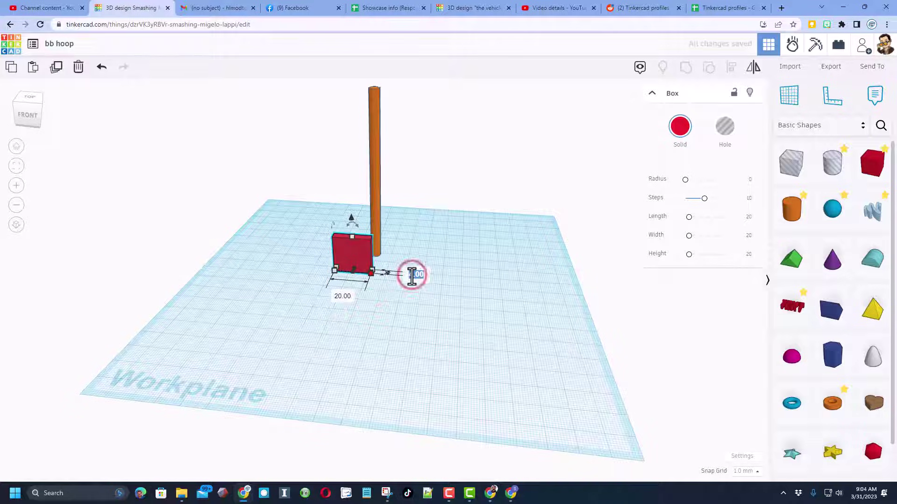
click(344, 297)
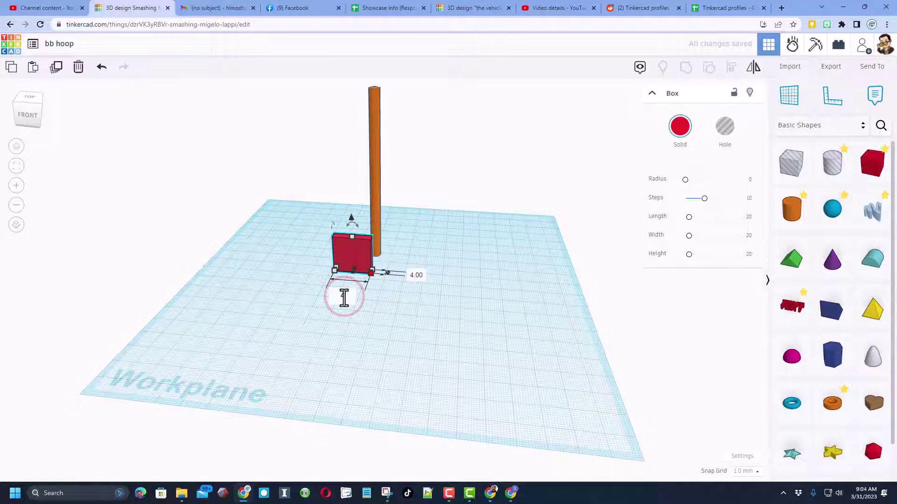
text(42)
key(Return)
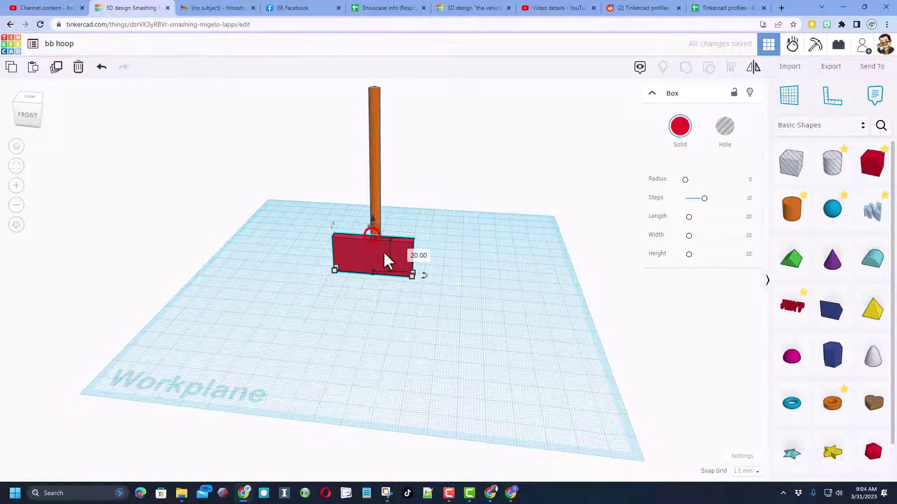
click(423, 255)
text(36)
key(Return)
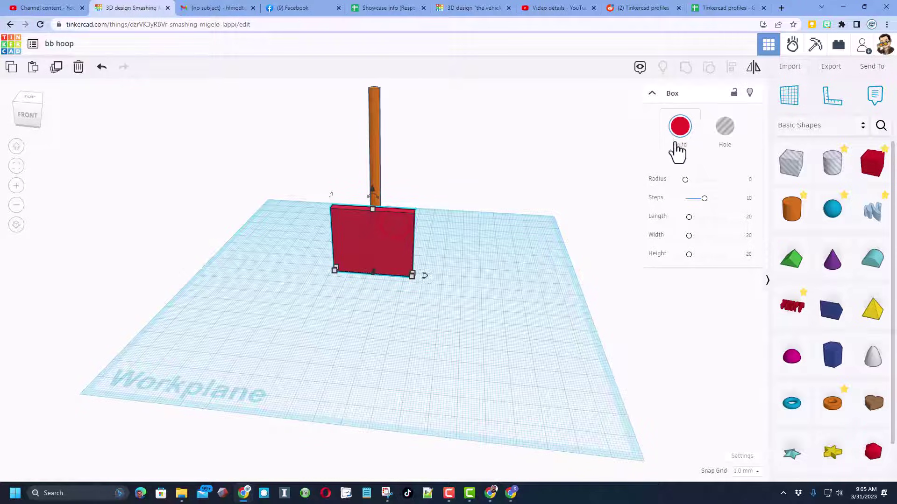
- Colour the board translucent white and view it from a lower front angle
click(680, 135)
click(836, 198)
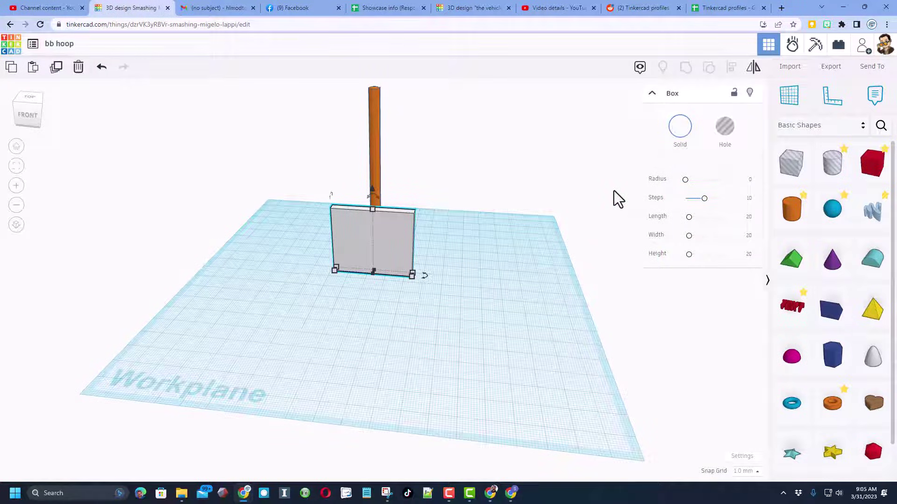
mouse_move(452, 254)
right_down()
mouse_move(483, 243)
mouse_move(469, 231)
mouse_move(443, 256)
right_up()
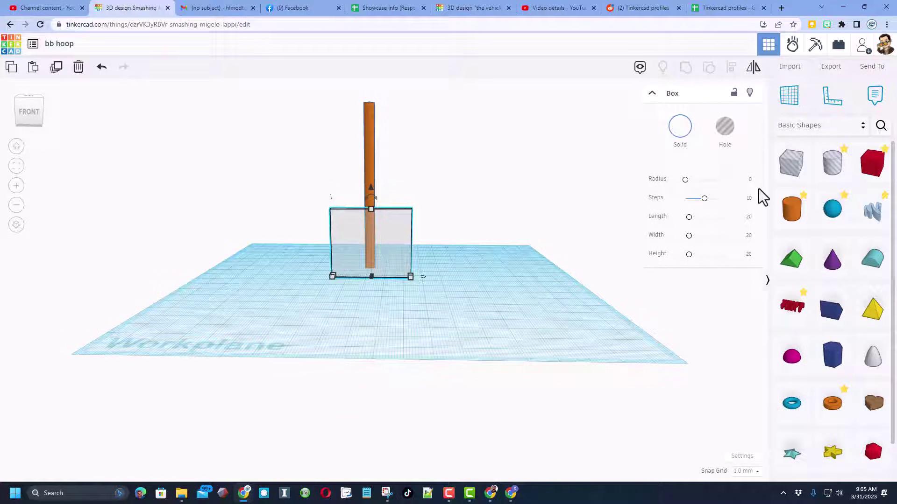
- Place a red box before the board and turn its duplicate into a 16-tall hole
drag(872, 162, 382, 288)
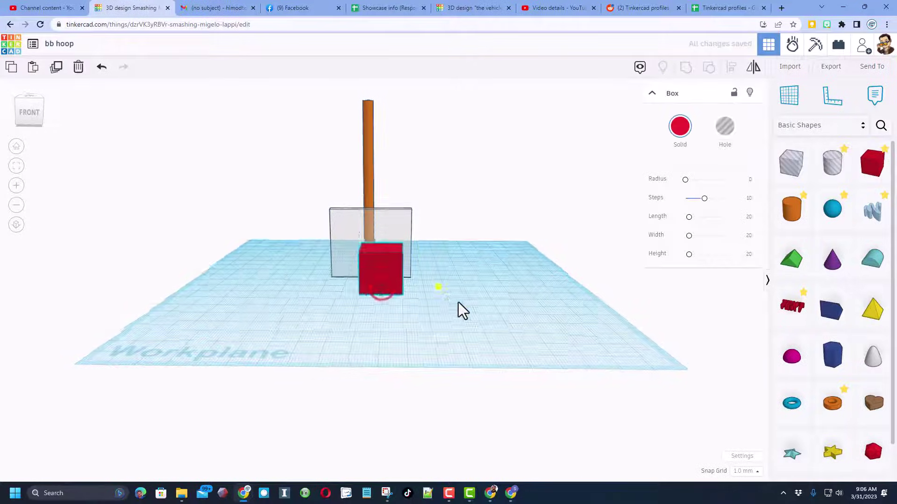
right_drag(458, 302, 395, 273)
key(ctrl+d)
click(395, 274)
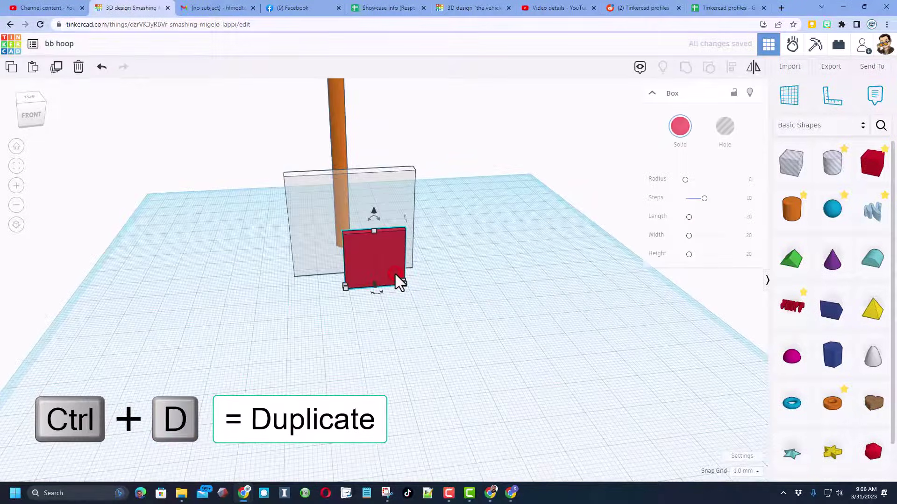
drag(390, 270, 468, 279)
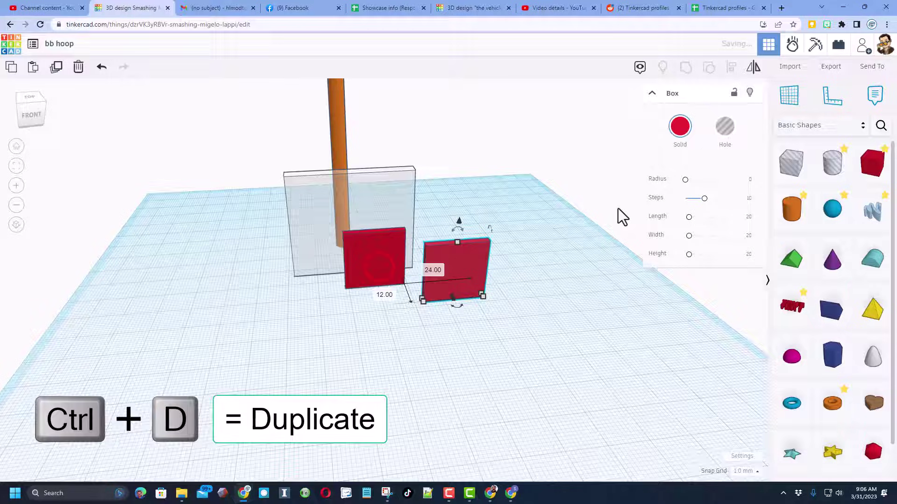
click(723, 130)
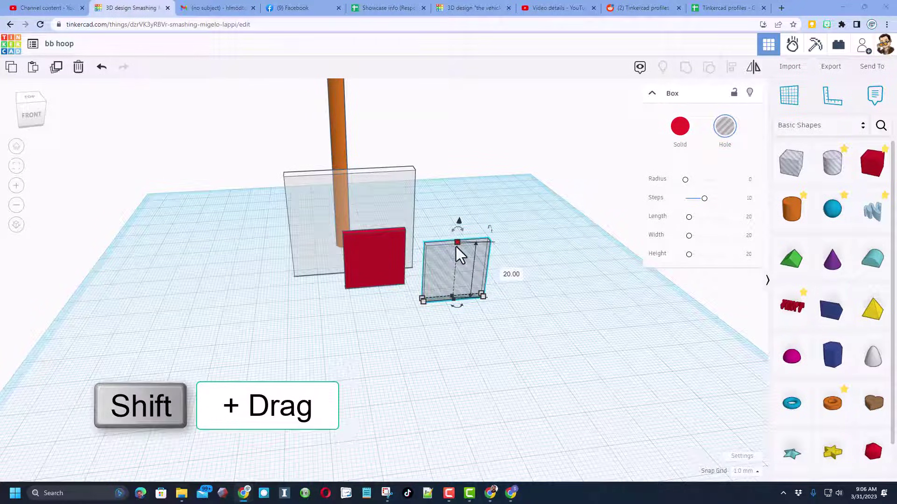
drag(456, 247, 455, 256)
click(502, 274)
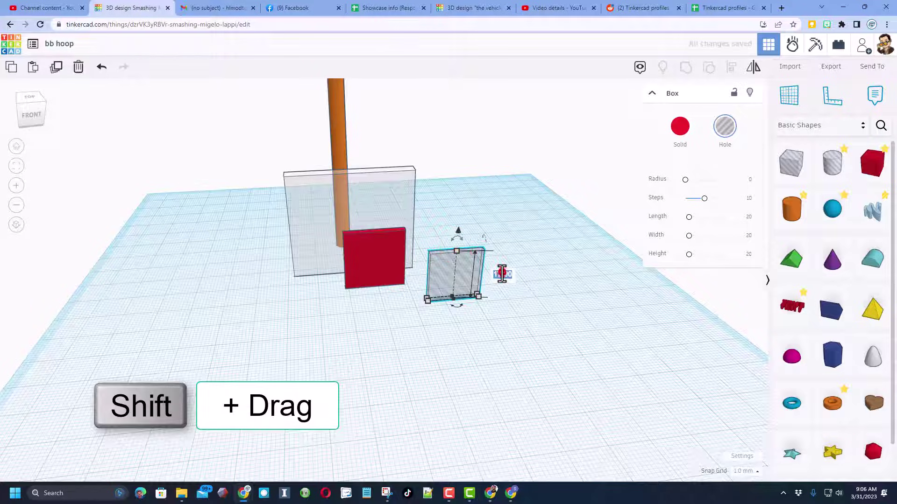
key(Return)
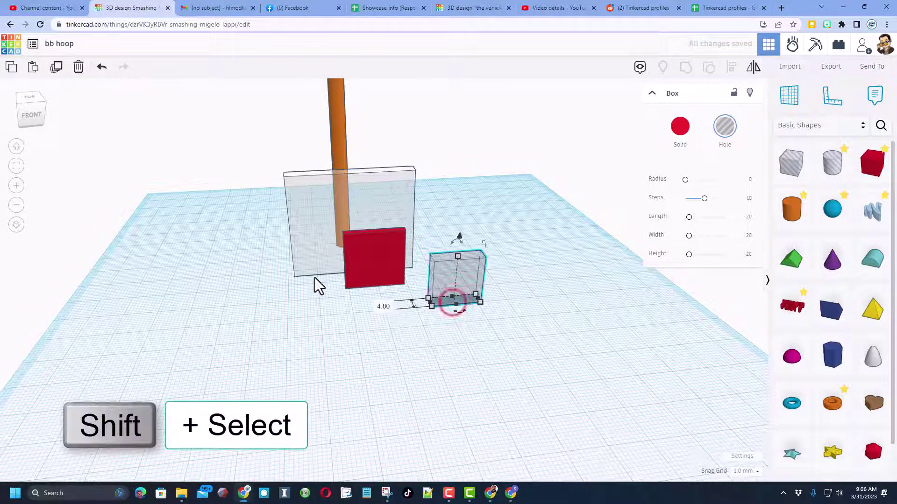
- Centre the hole on the red block and group them into a hollow frame
shift+click(375, 272)
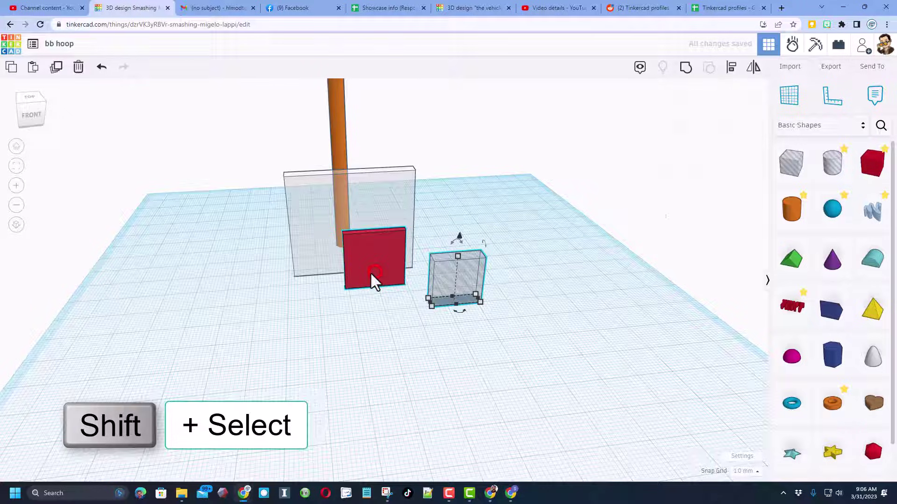
click(730, 68)
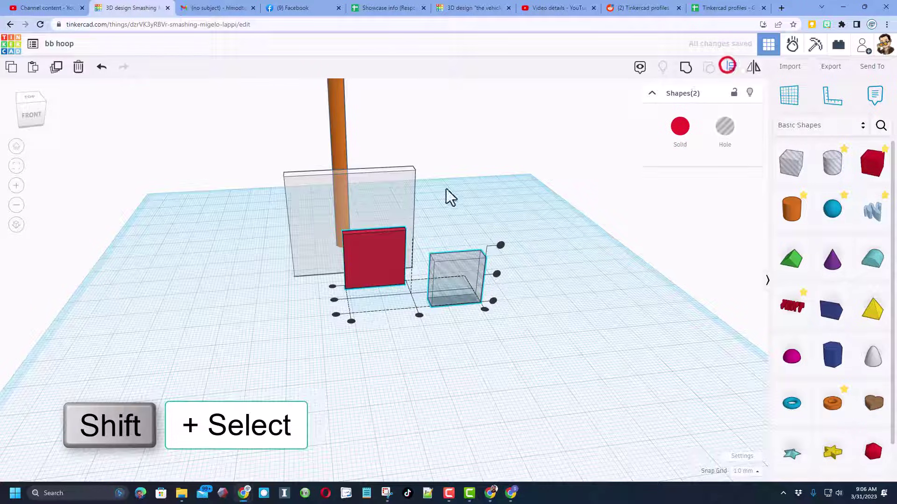
click(376, 248)
click(378, 294)
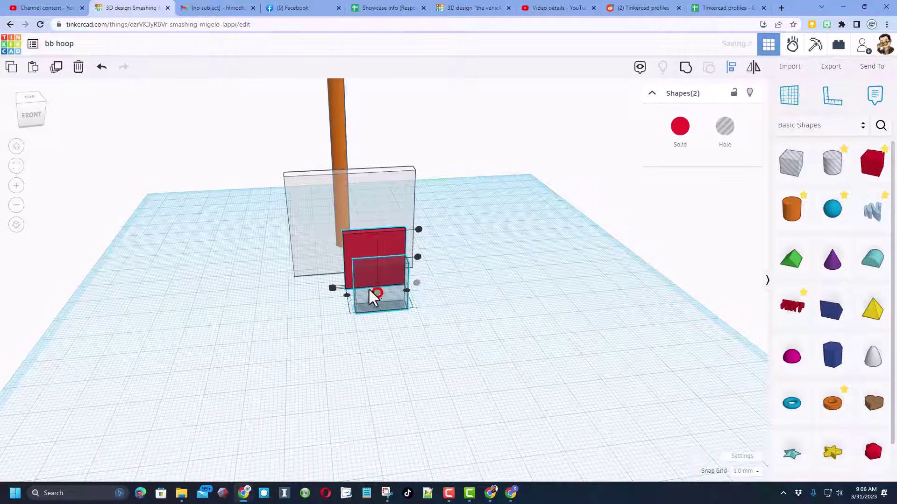
click(332, 287)
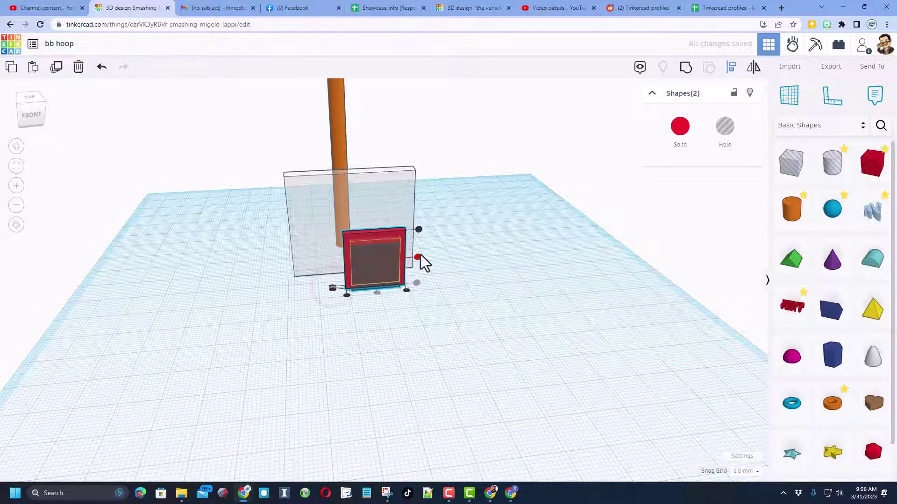
click(417, 257)
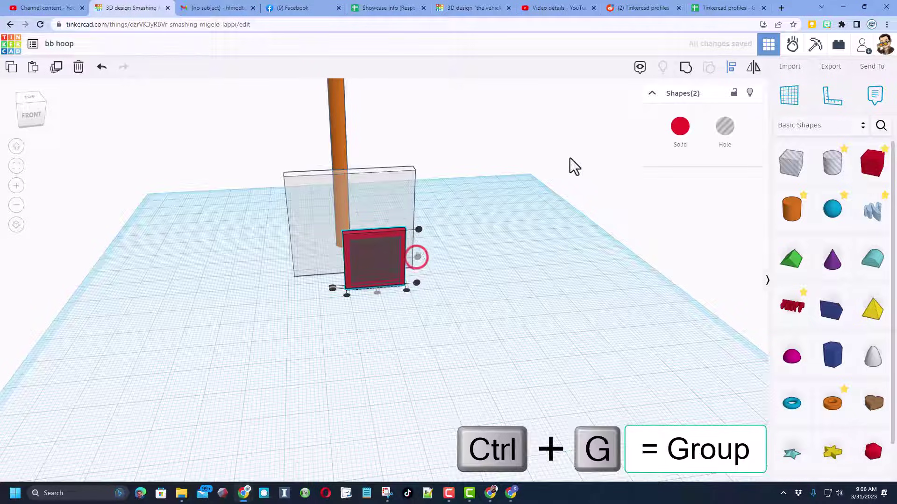
click(686, 67)
- Drop the red frame onto the backboard's face using a temporary workplane, then reset the workplane
key(w)
click(310, 224)
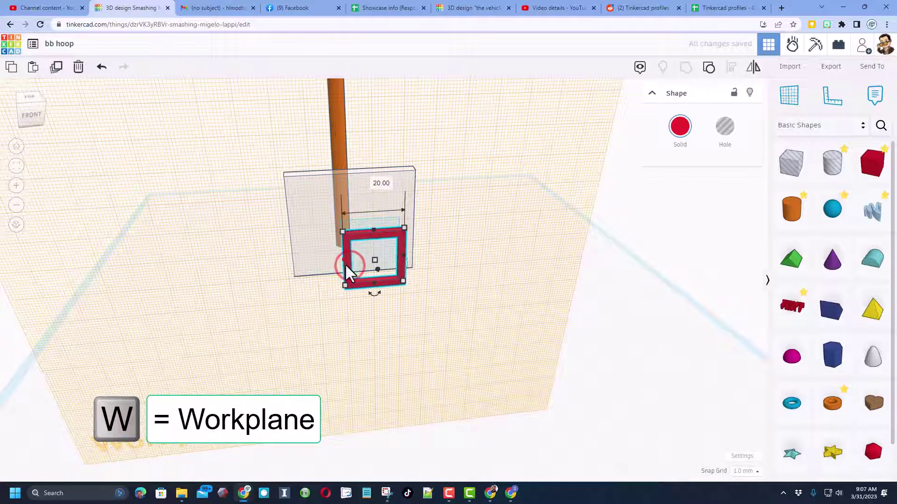
key(d)
click(315, 283)
key(w)
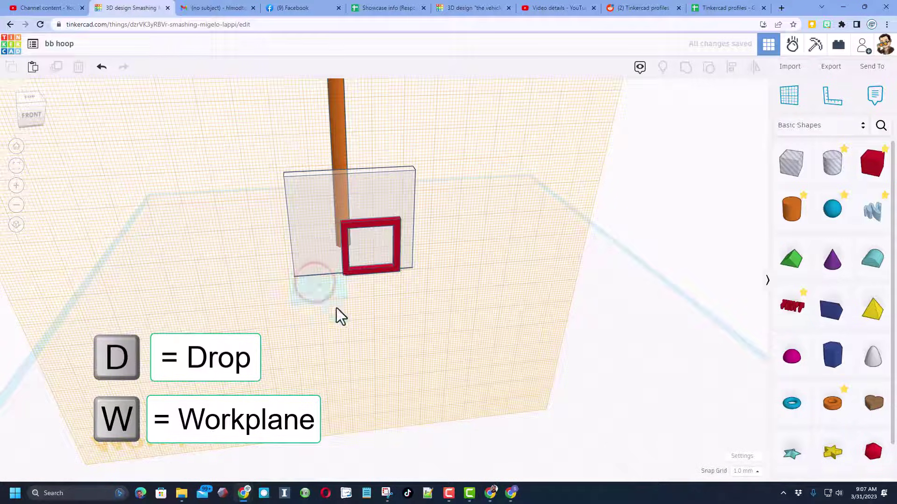
click(346, 302)
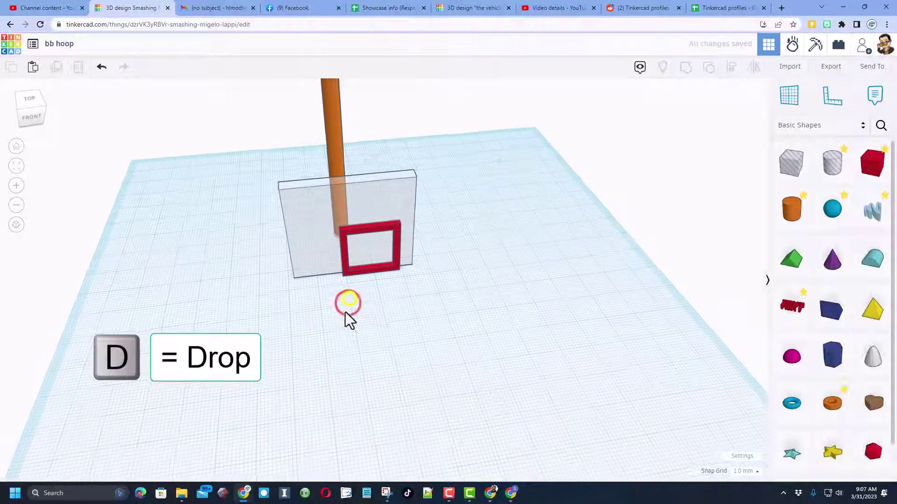
- Align the red frame to the backboard's centre and bottom edge
click(320, 251)
key(l)
click(319, 254)
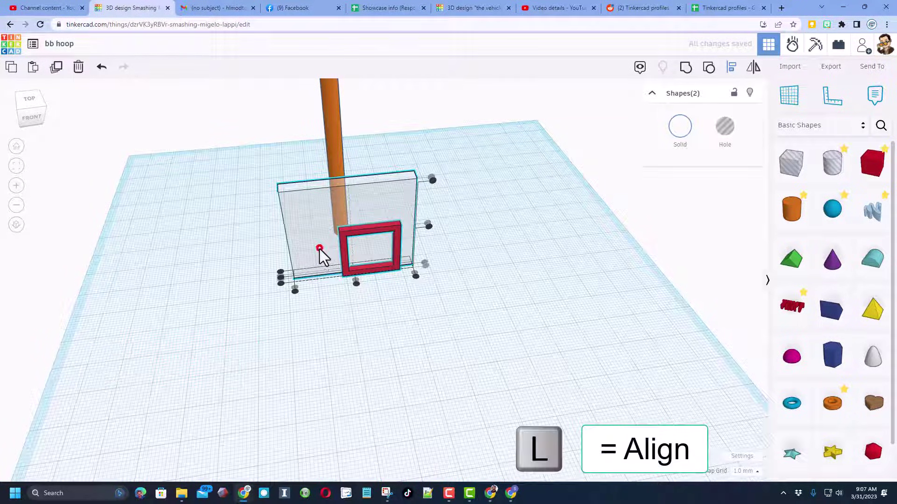
click(355, 280)
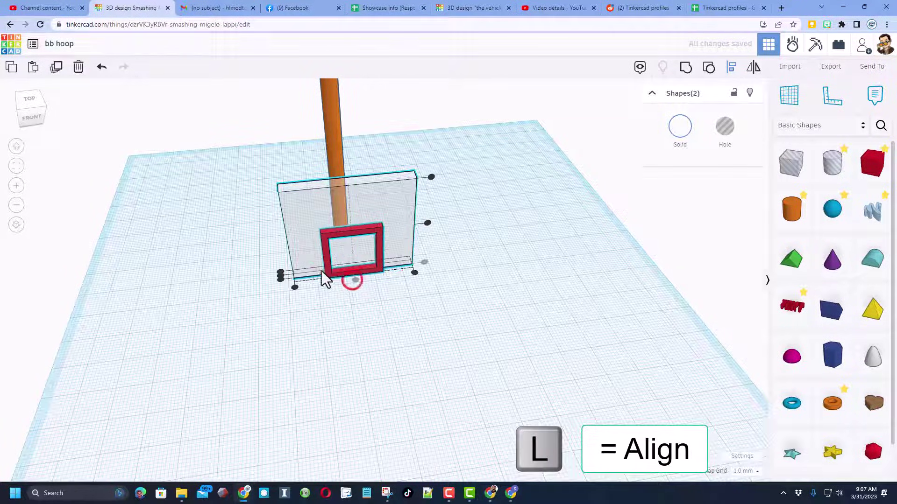
click(281, 278)
click(343, 302)
- Hide the backboard, set the red frame's thickness to 20, then show everything again
right_drag(428, 296, 376, 245)
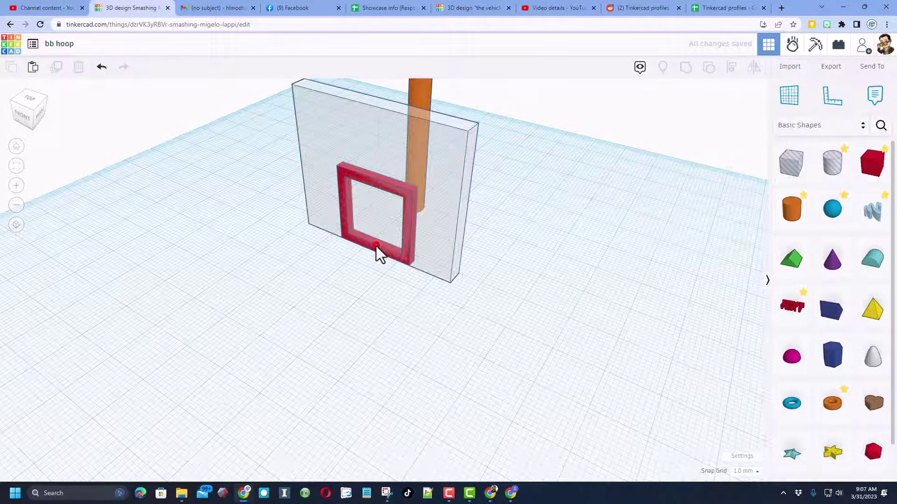
click(377, 246)
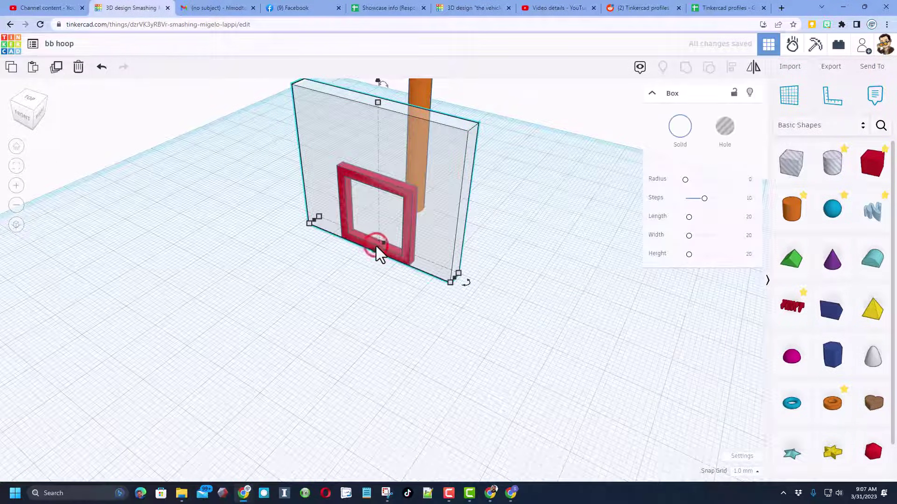
click(749, 93)
click(408, 262)
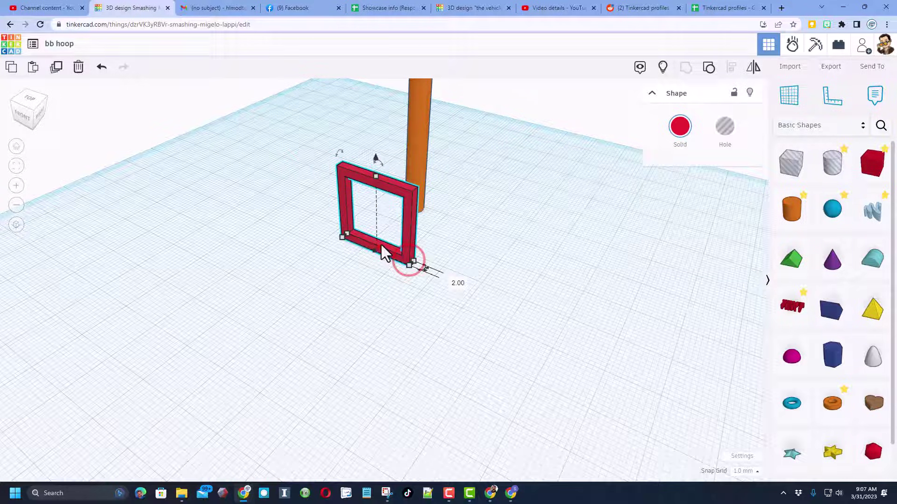
click(379, 241)
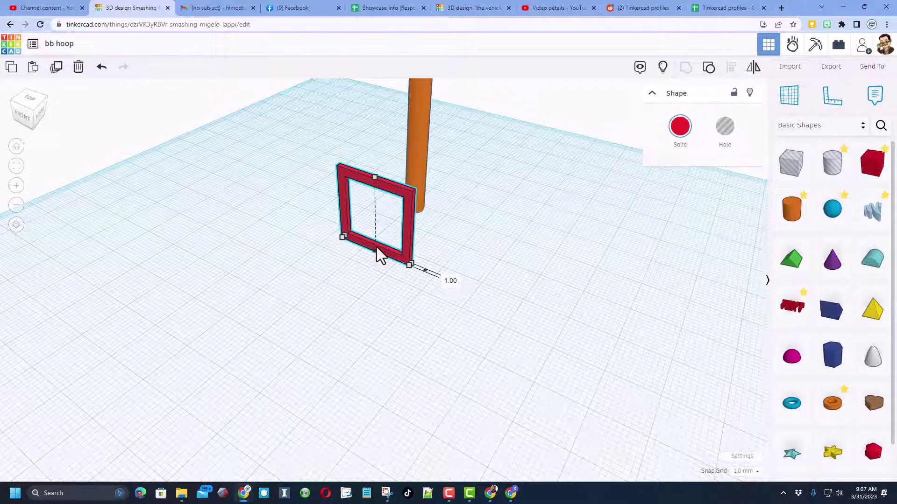
click(451, 283)
text(2)
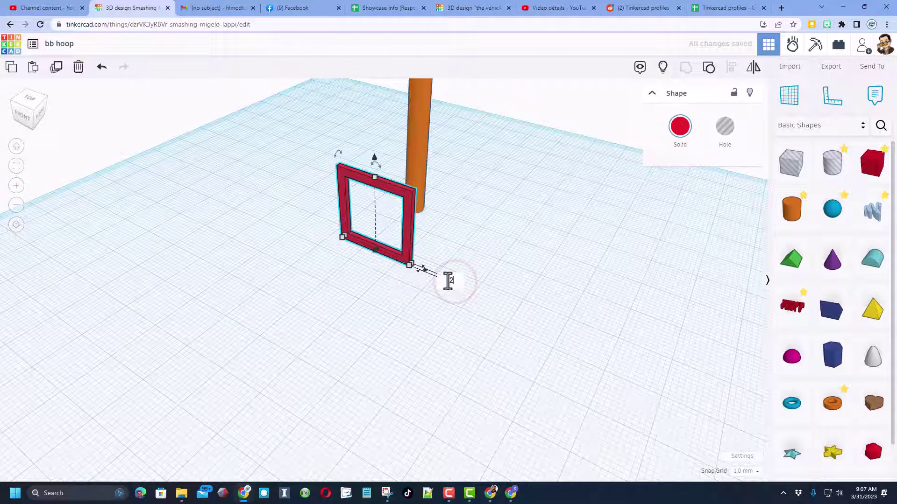
text(0.20)
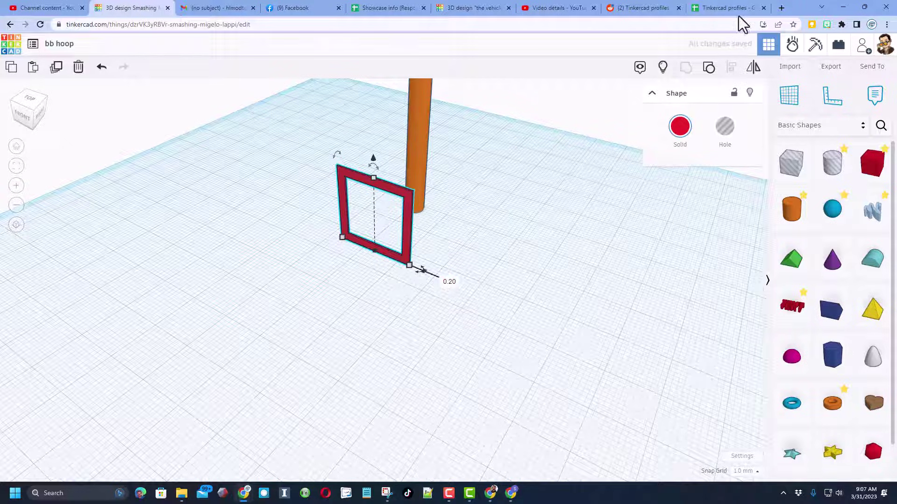
click(662, 69)
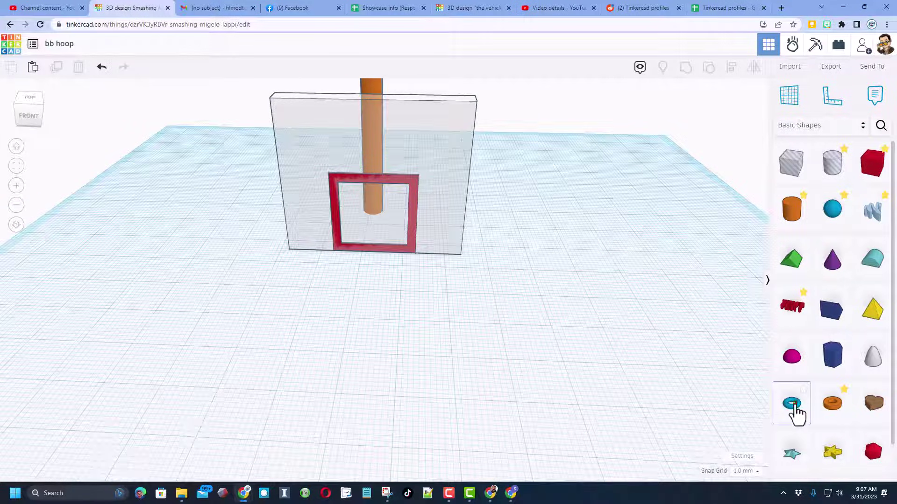
- Add a torus below the backboard with radius 18 and tube 0.5
drag(792, 405, 377, 303)
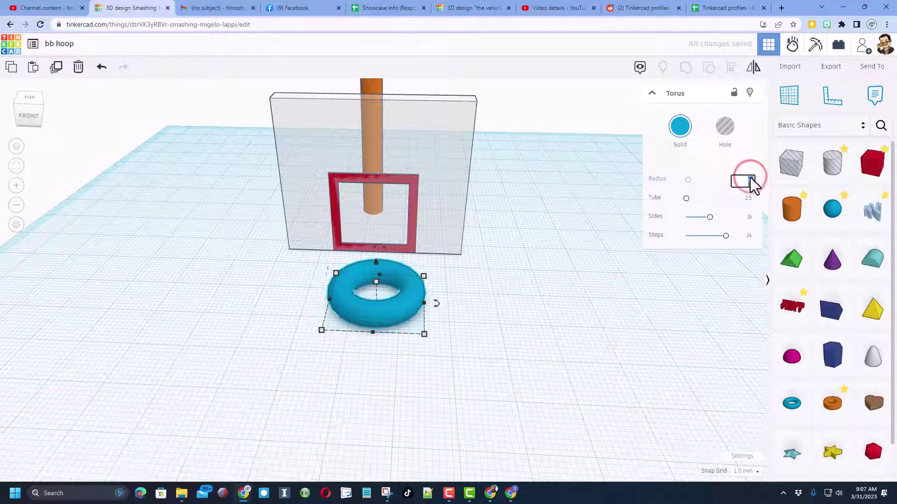
text(18)
key(Return)
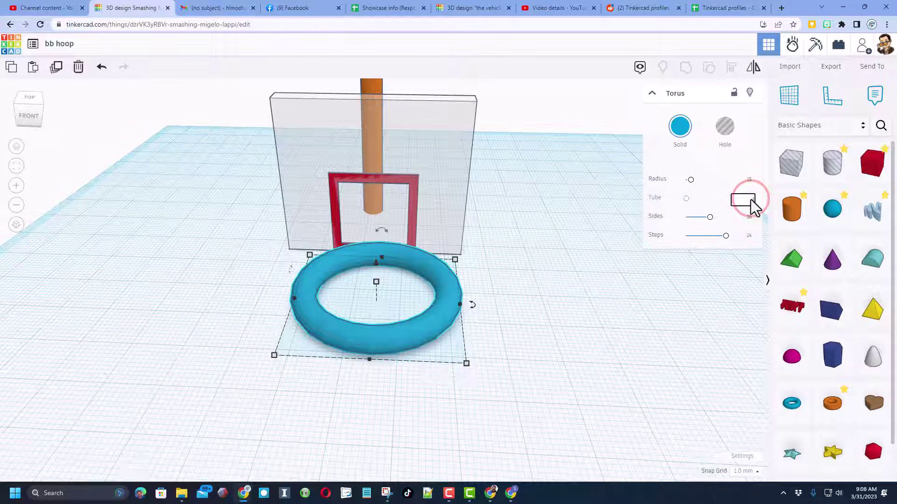
click(749, 198)
text(0.5)
key(Return)
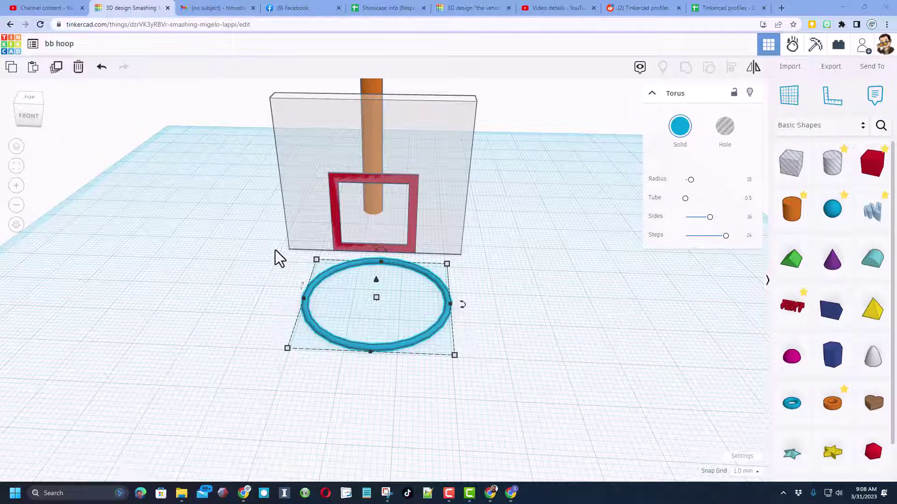
- Align the blue ring centrally under the red frame
key(ctrl+a)
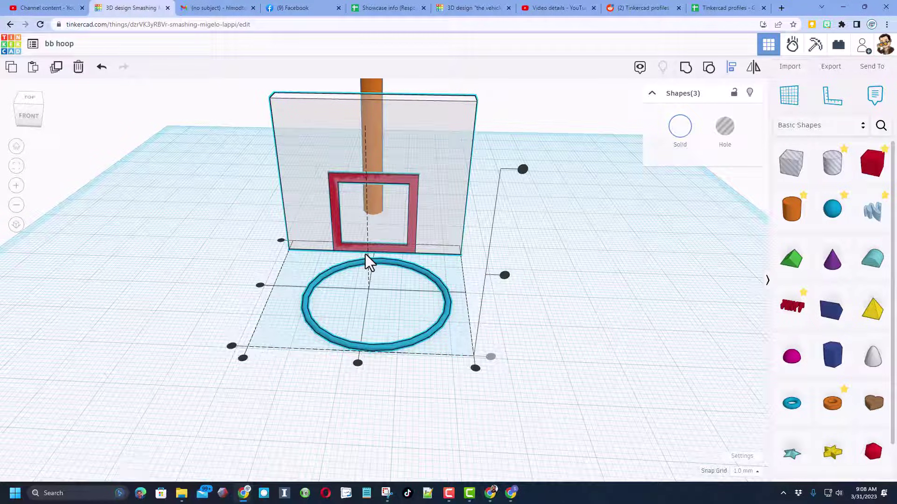
click(359, 223)
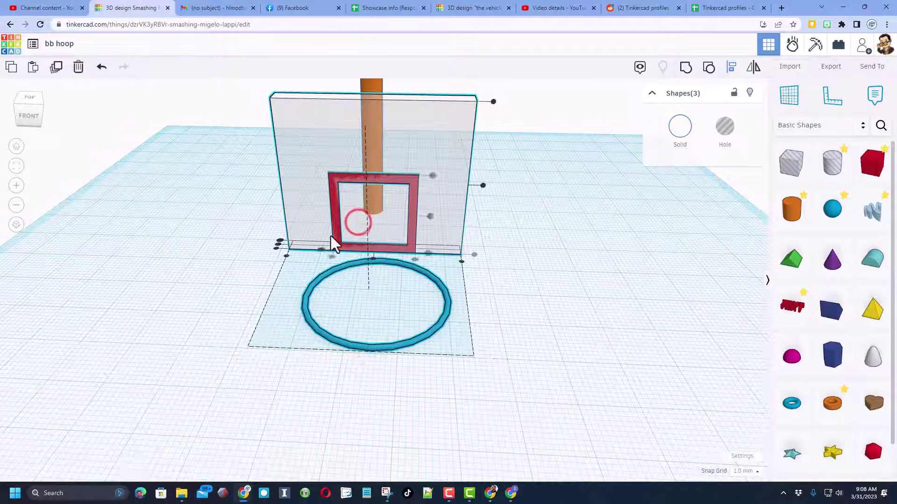
drag(371, 259, 363, 262)
click(395, 284)
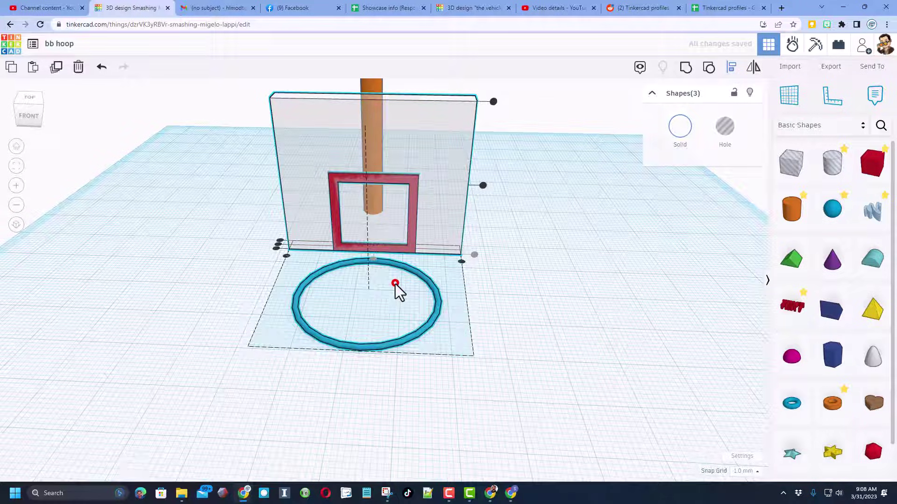
click(398, 267)
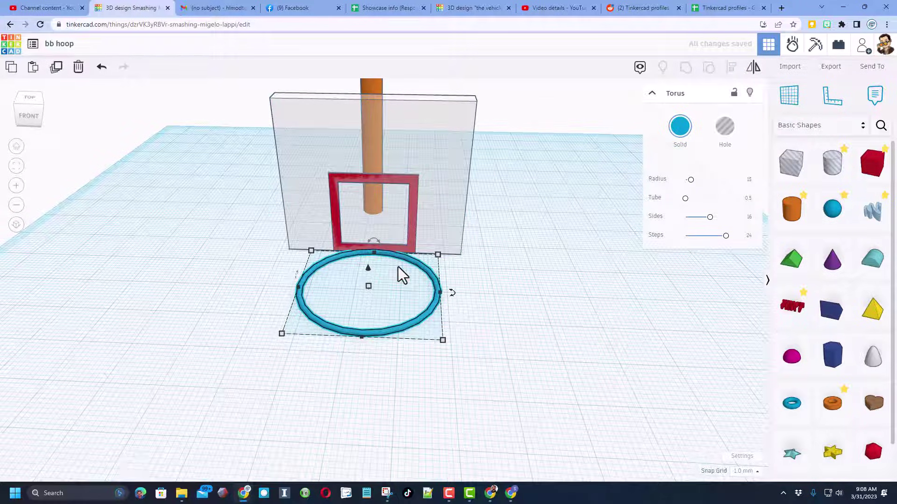
- Nudge the ring back and re-seat the red frame flush on the backboard face
key(Up)
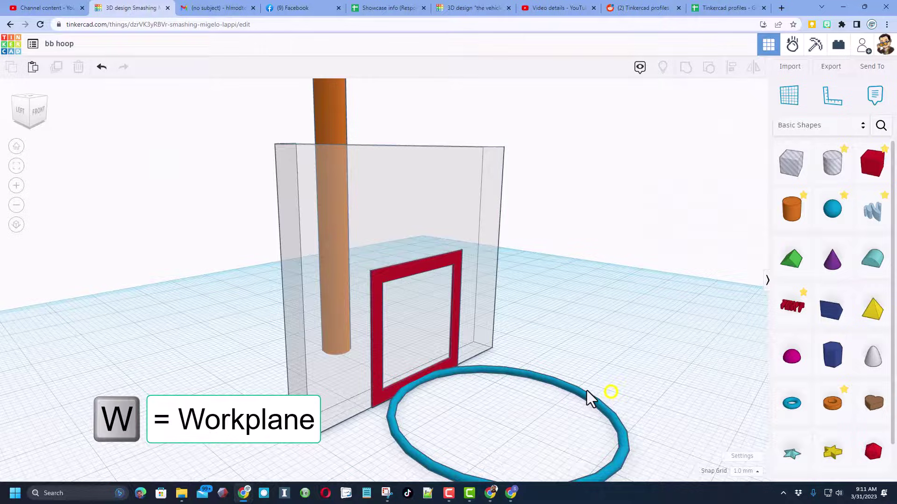
click(365, 353)
click(430, 406)
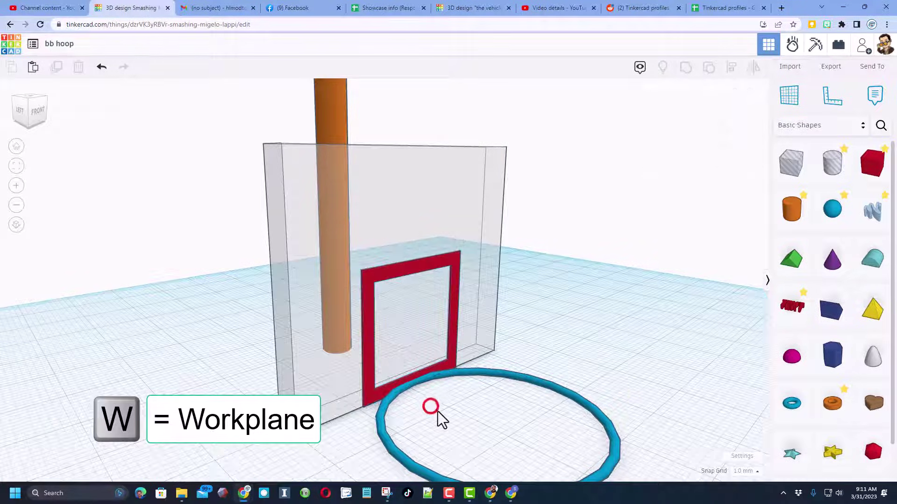
key(w)
click(323, 305)
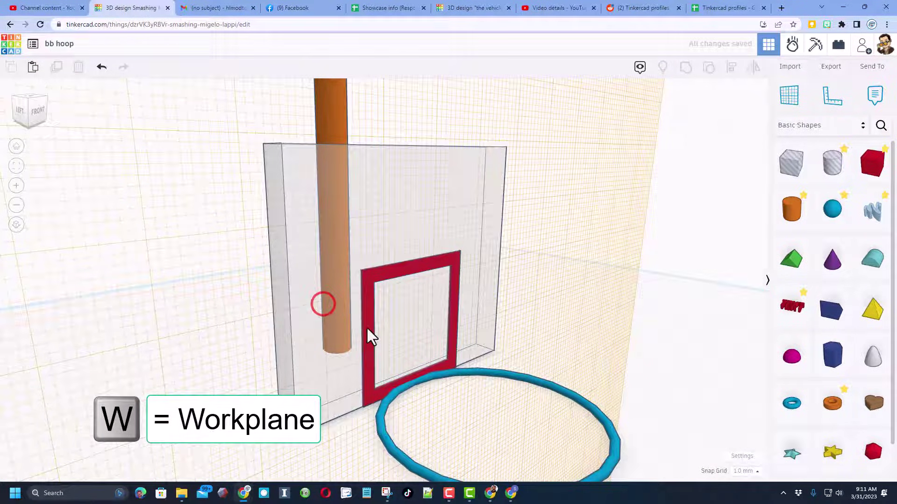
click(367, 327)
key(d)
click(509, 344)
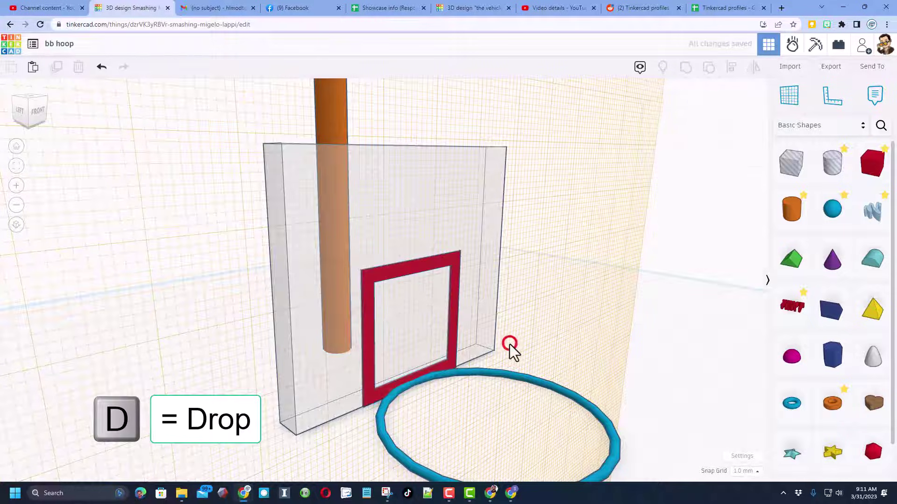
click(502, 422)
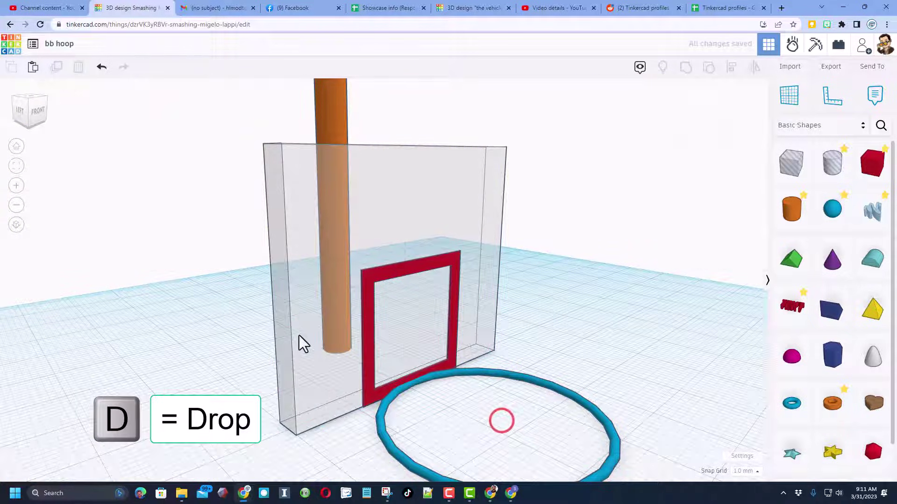
- Lift the backboard, frame and ring up onto the top of the orange pole
click(298, 335)
drag(566, 314, 397, 405)
key(f)
scroll(419, 367, down, 6)
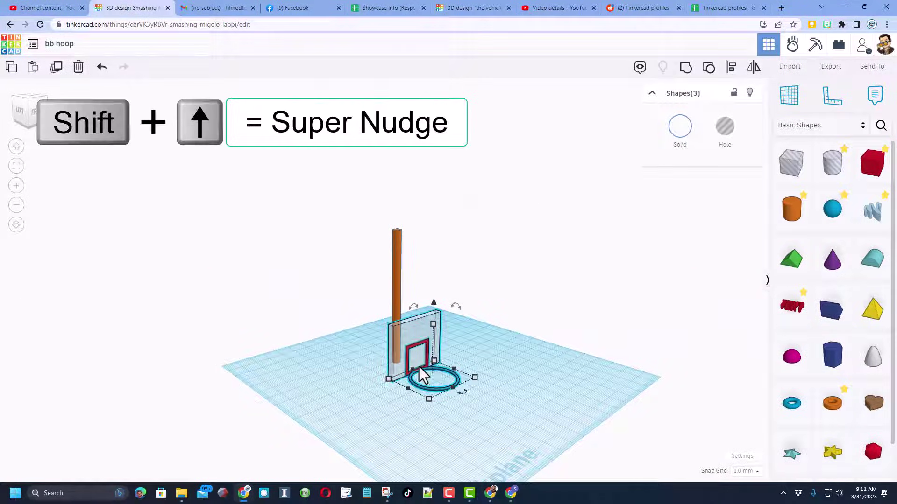
key(ctrl+Up)
key(shift+Up)
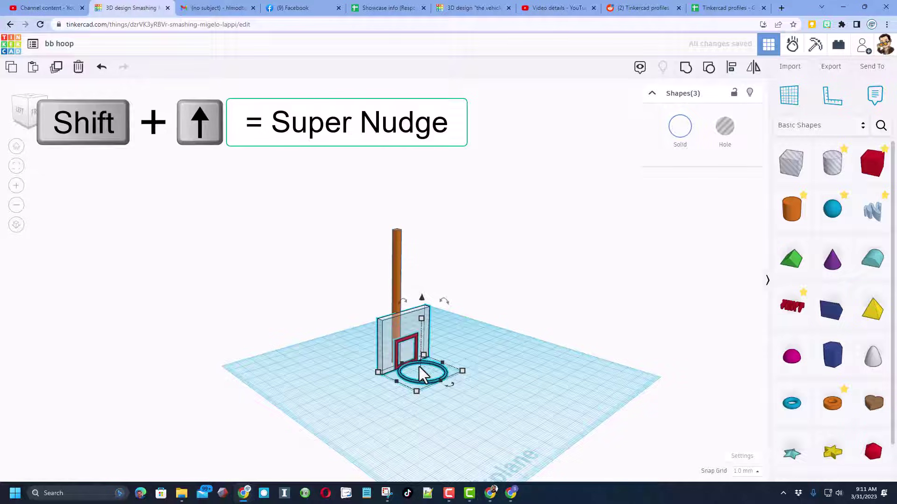
key(ctrl+Up)
key(ctrl+shift+Up)
key(ctrl+shift+Up)
key(ctrl+shift+Up)
key(ctrl+shift+Up)
key(ctrl+shift+Up)
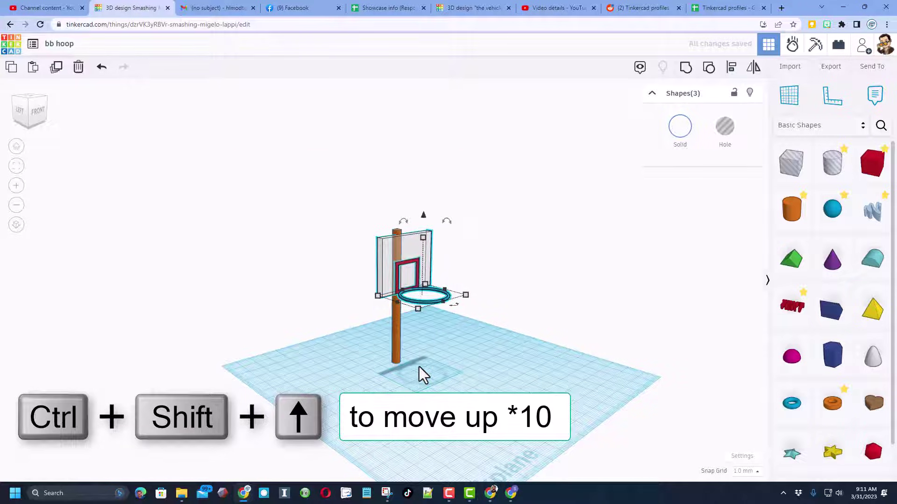
key(ctrl+shift+Up)
key(ctrl+shift+Up)
key(ctrl+shift+Up)
key(ctrl+shift+Up)
key(Left)
key(Left)
key(Left)
key(Left)
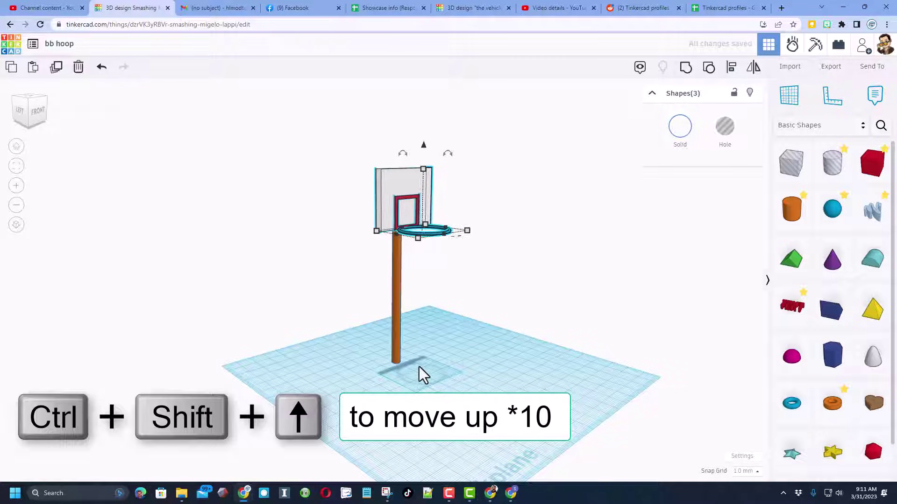
key(ctrl+Down)
key(ctrl+Down)
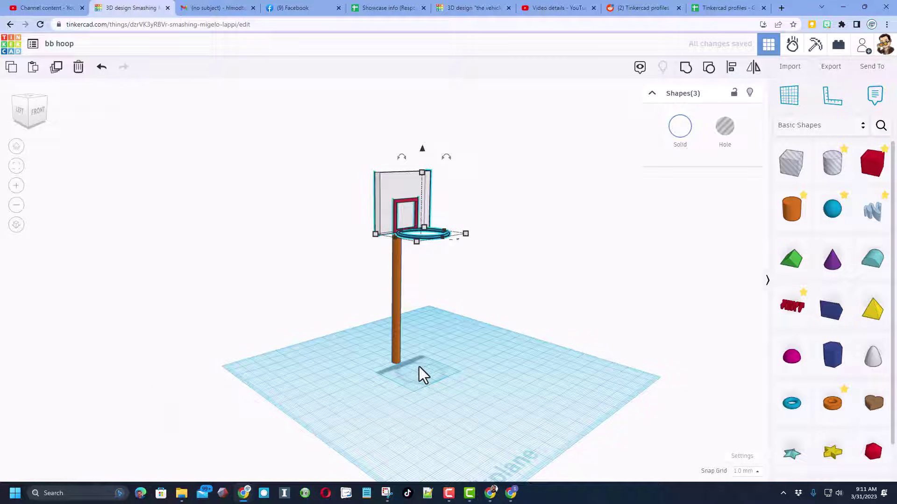
- Select all four hoop parts and move the whole hoop back
click(419, 366)
drag(323, 114, 488, 391)
key(Up)
key(Up)
key(Up)
key(Up)
key(Up)
key(Up)
key(Up)
key(Up)
key(Up)
key(Up)
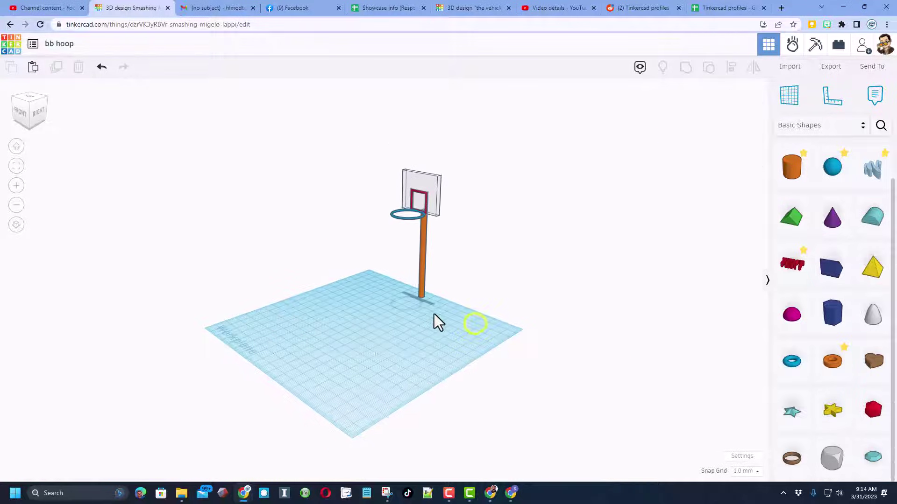
- Change the workplane width to 400 mm in the workspace settings
right_drag(424, 326, 458, 332)
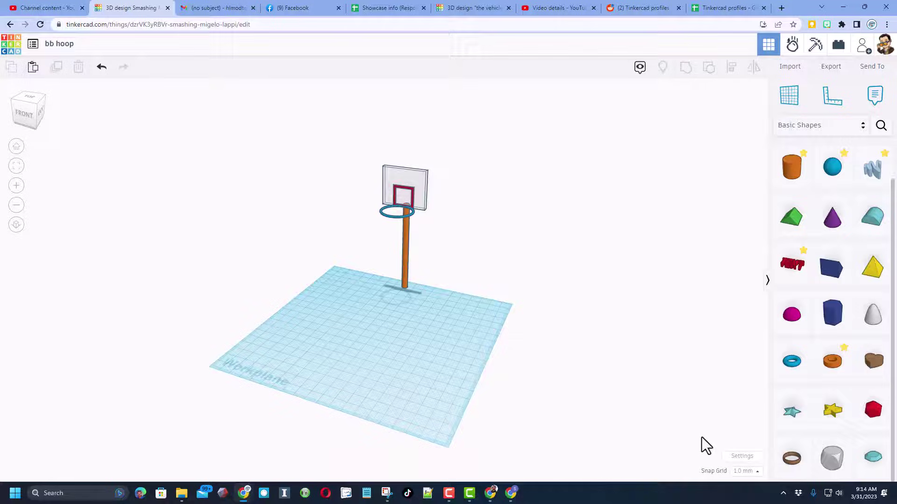
click(743, 458)
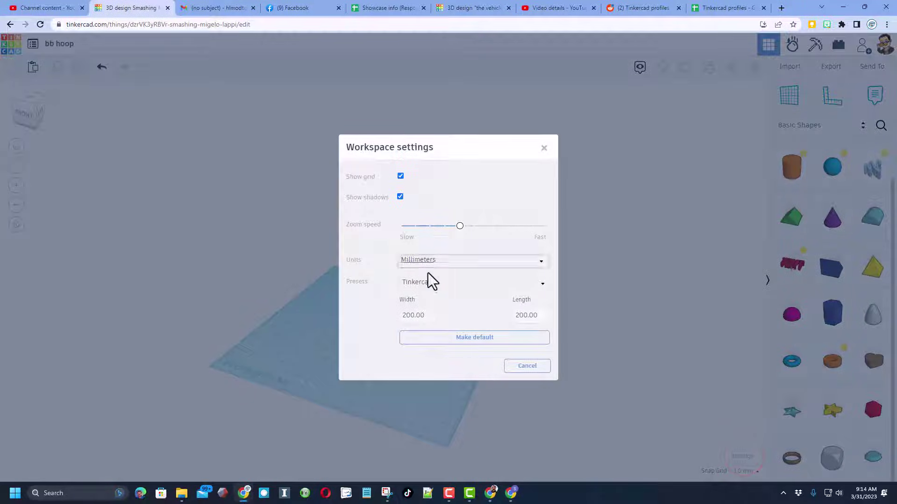
click(405, 316)
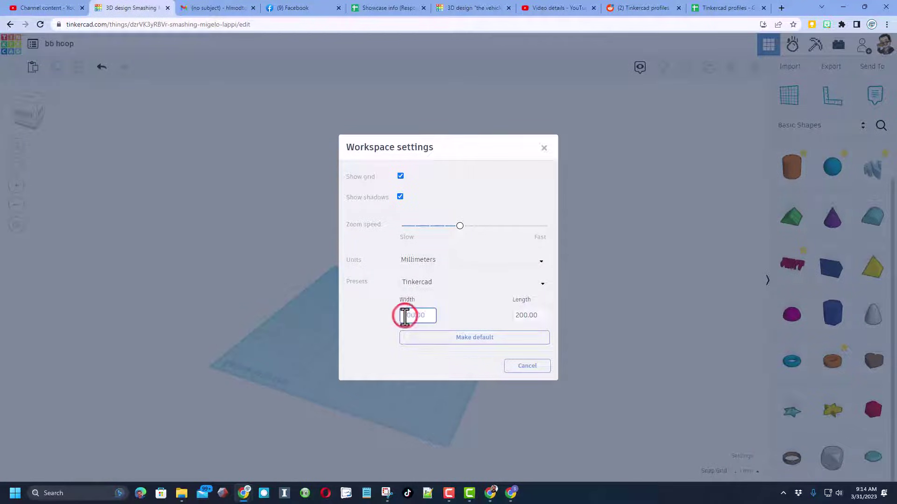
click(520, 317)
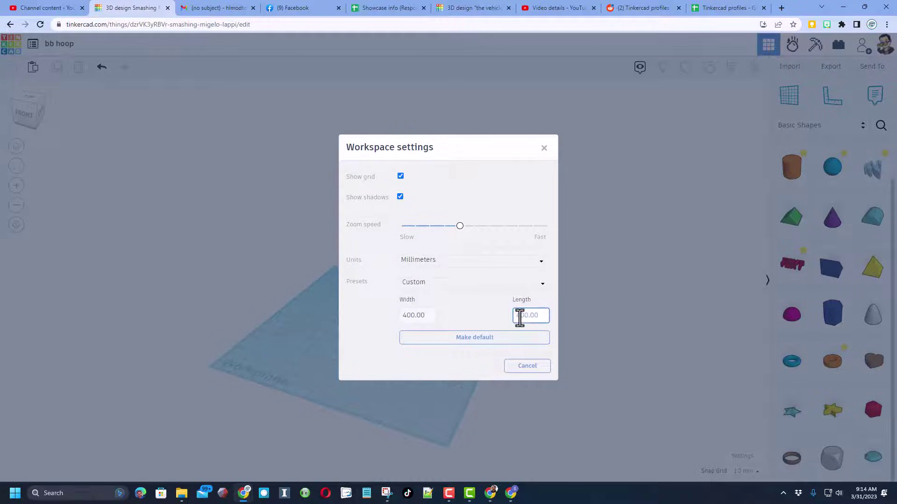
click(282, 294)
right_drag(296, 326, 375, 324)
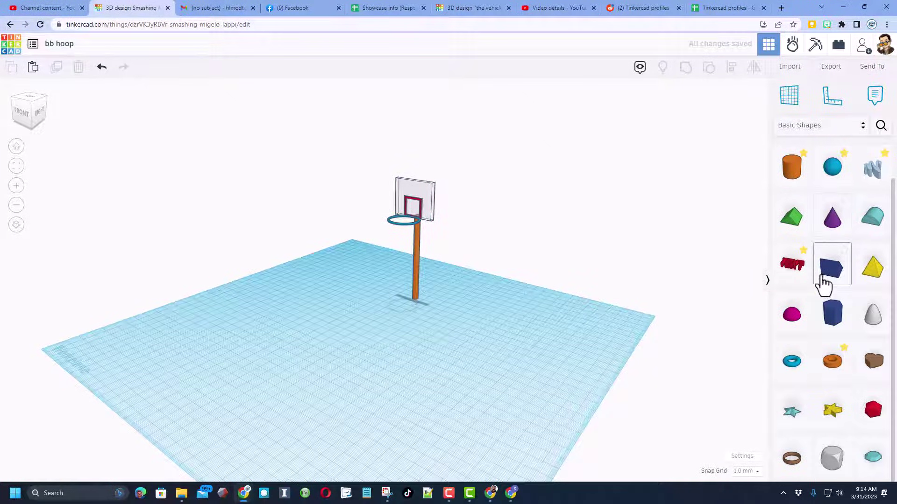
- Place a new cylinder, tip it onto its side and shrink it small
drag(792, 167, 255, 397)
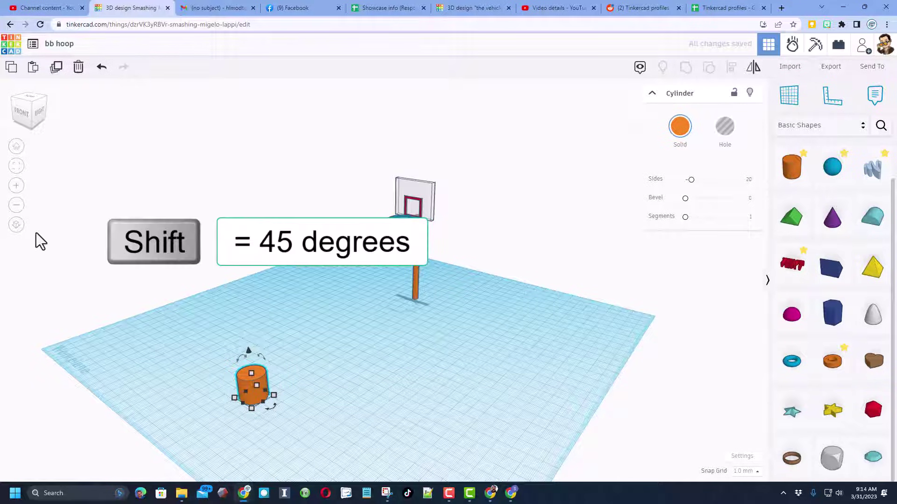
drag(30, 111, 40, 125)
drag(256, 347, 278, 392)
click(287, 419)
click(257, 380)
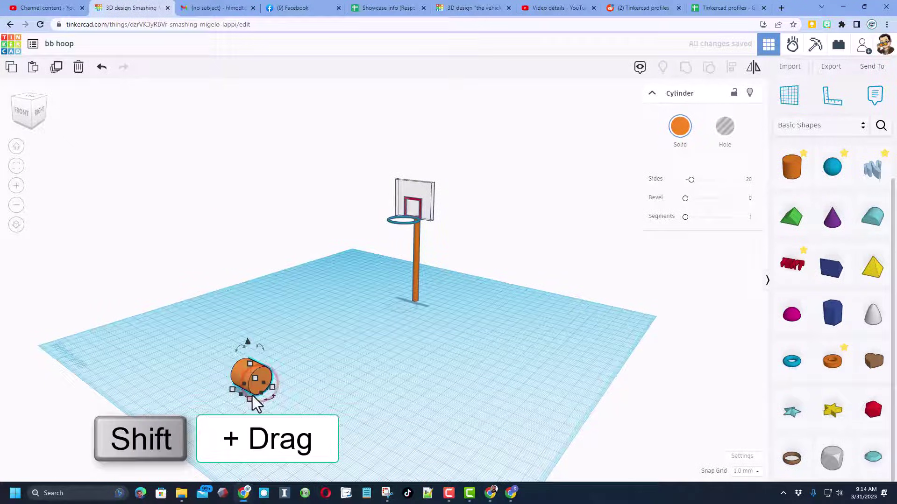
shift+drag(248, 401, 247, 382)
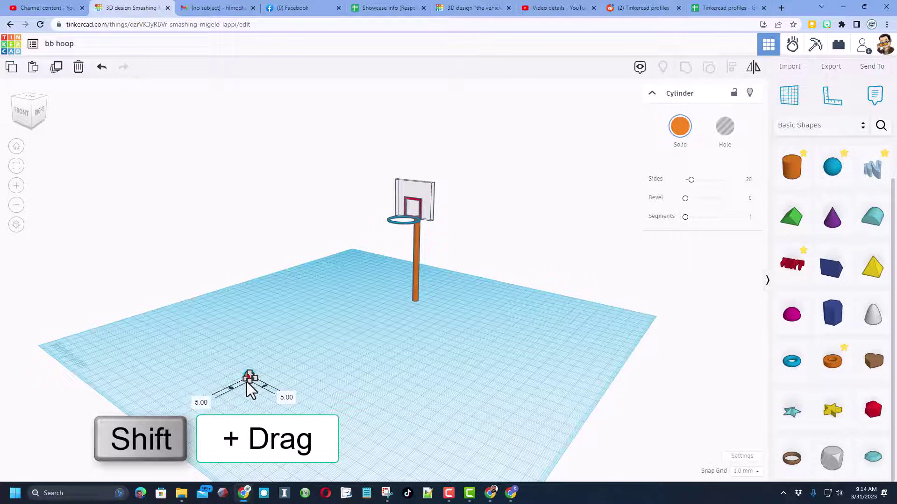
- Stretch the cylinder into a 120 mm rod, move it up-left and raise it
scroll(262, 386, up, 1)
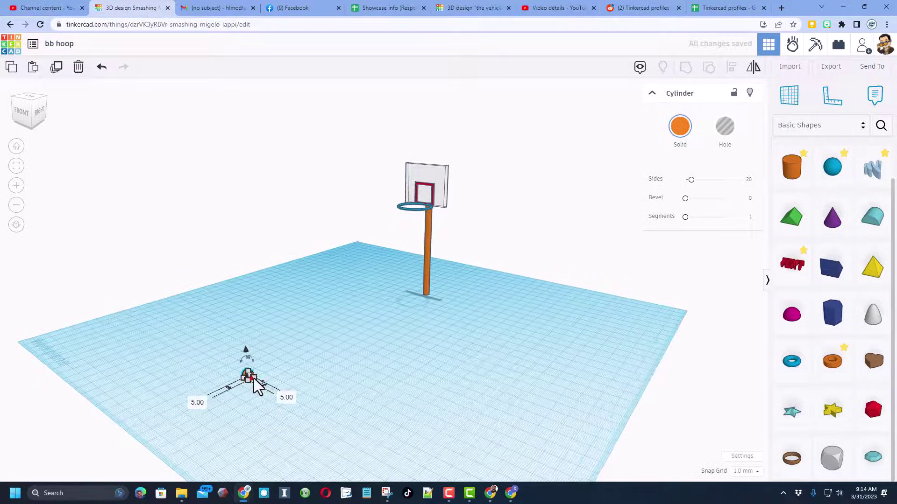
drag(253, 377, 353, 472)
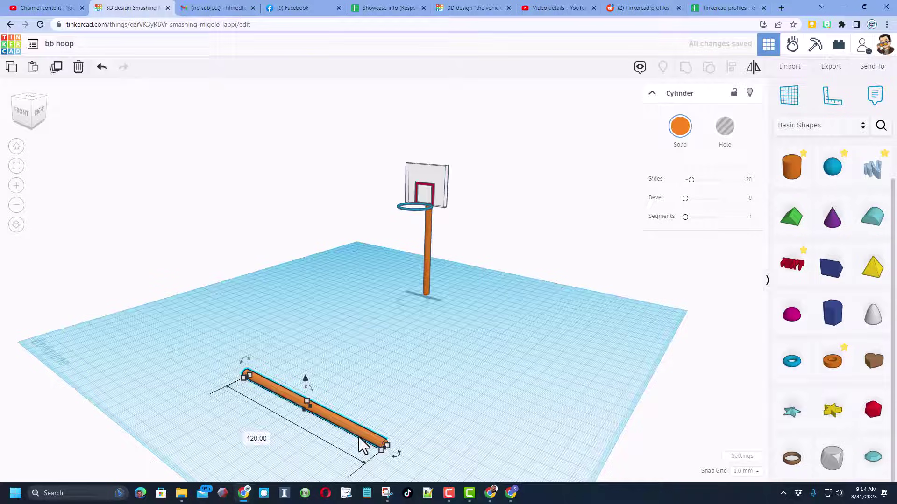
drag(350, 424, 306, 398)
click(303, 401)
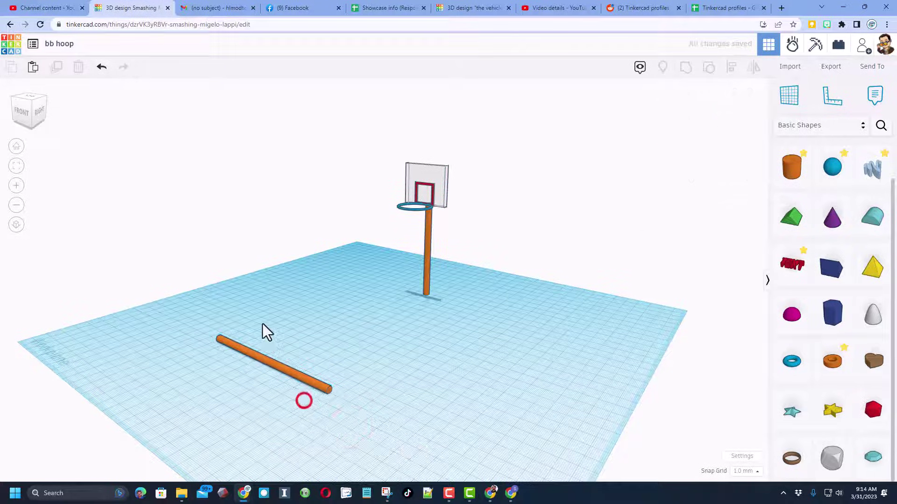
click(276, 372)
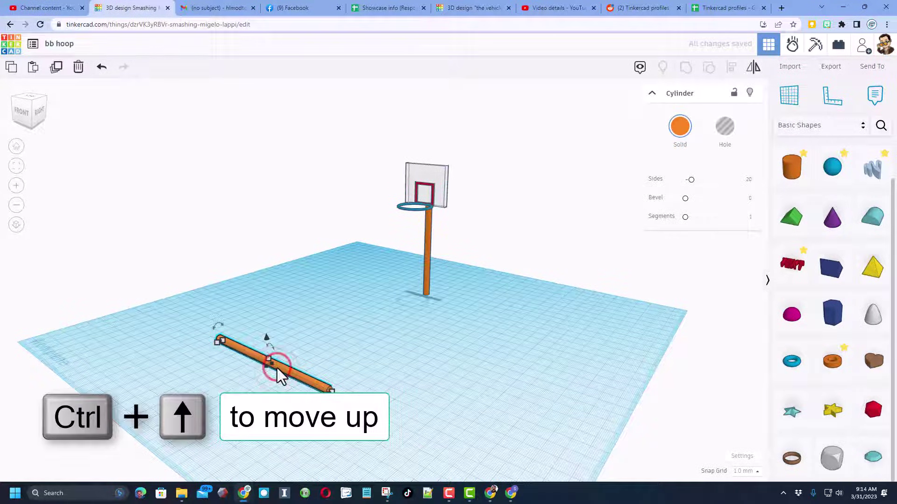
key(ctrl+Up)
key(ctrl+Up)
key(ctrl+Up)
key(ctrl+Up)
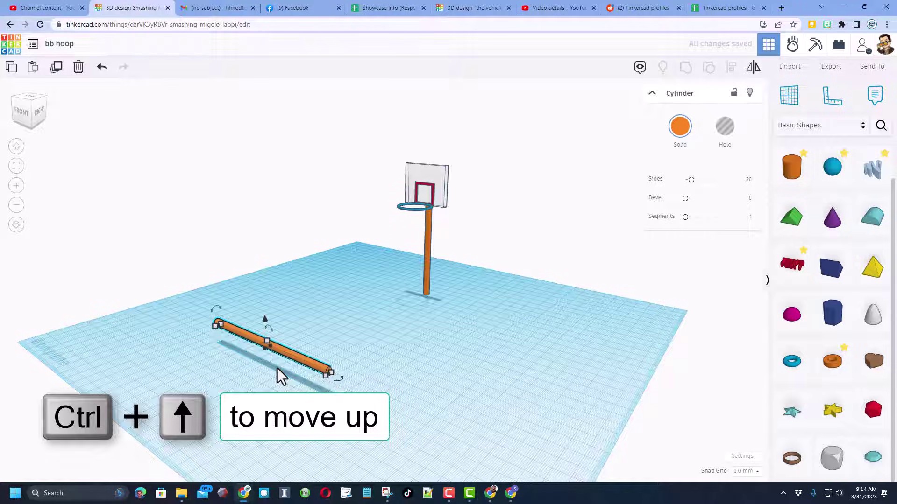
key(ctrl+Up)
key(ctrl+Up)
key(ctrl+Up)
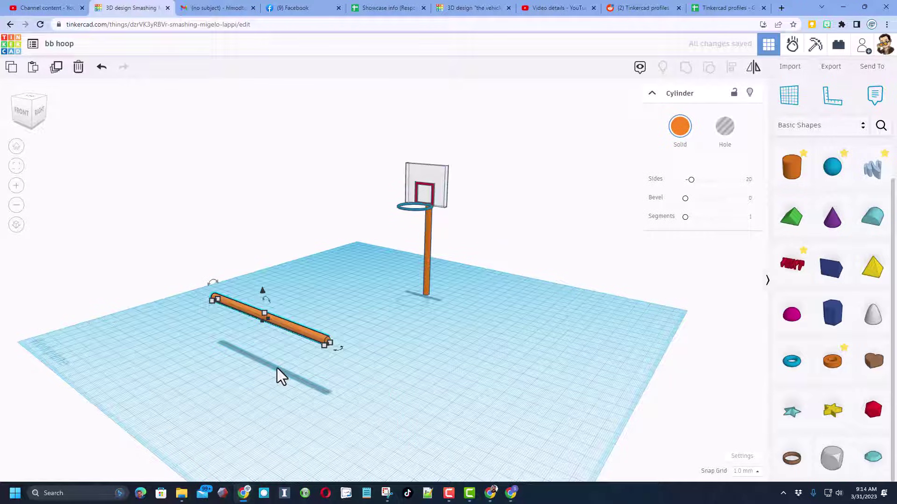
- Stand a torus upright at 90° and align it to the middle of the orange rod
drag(792, 361, 236, 376)
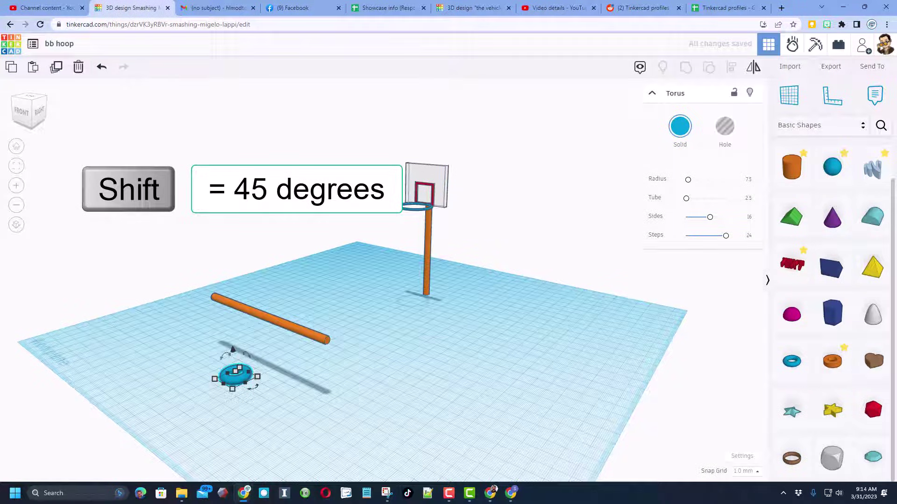
shift+drag(244, 358, 251, 374)
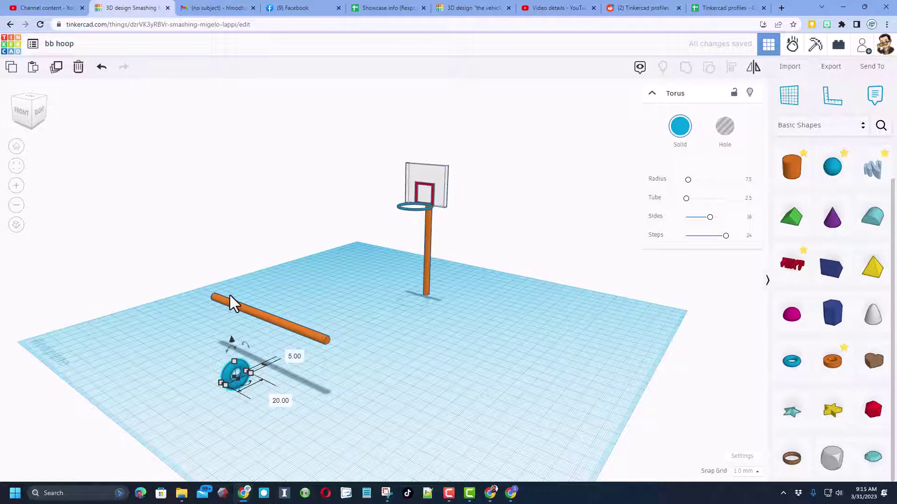
drag(265, 274, 238, 443)
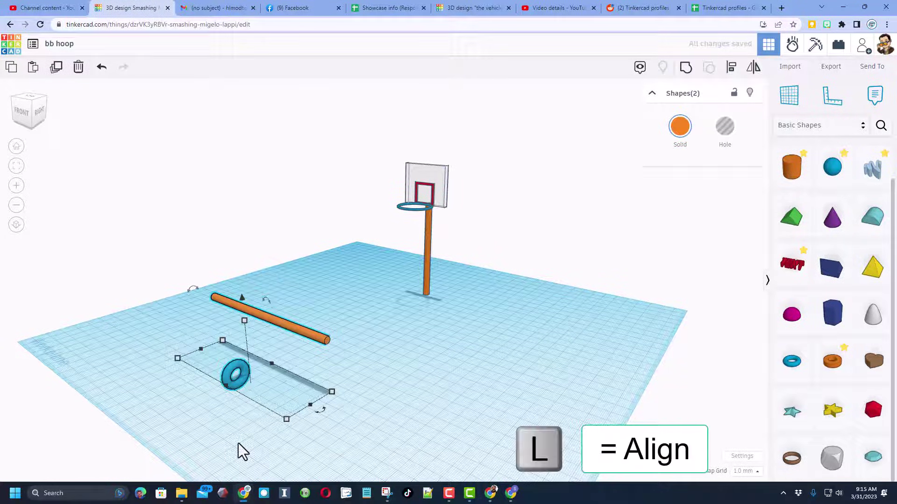
key(l)
click(265, 322)
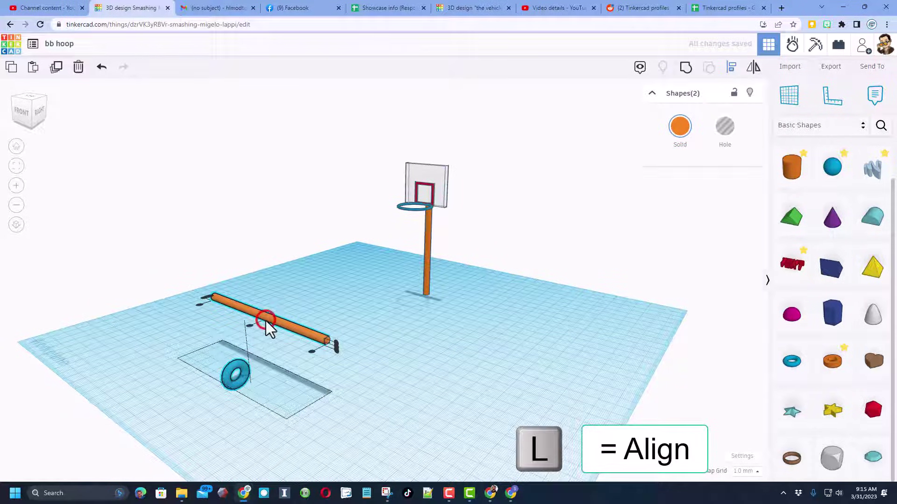
click(208, 297)
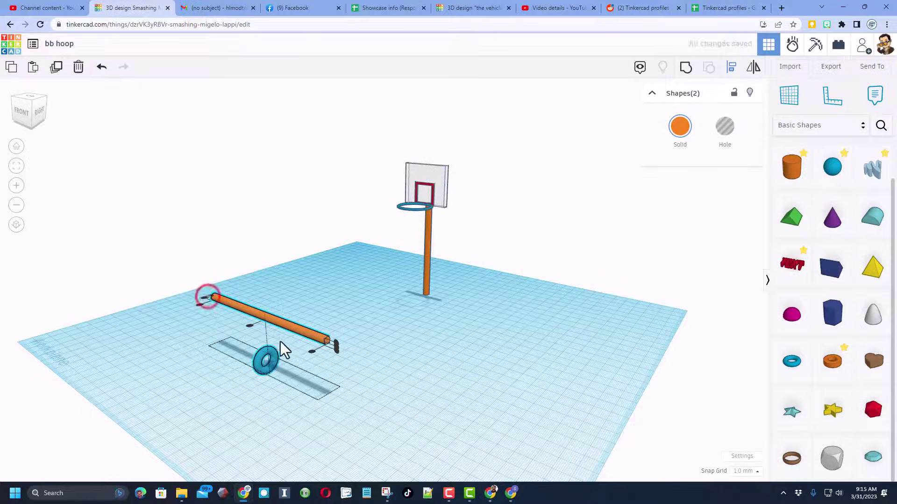
click(335, 349)
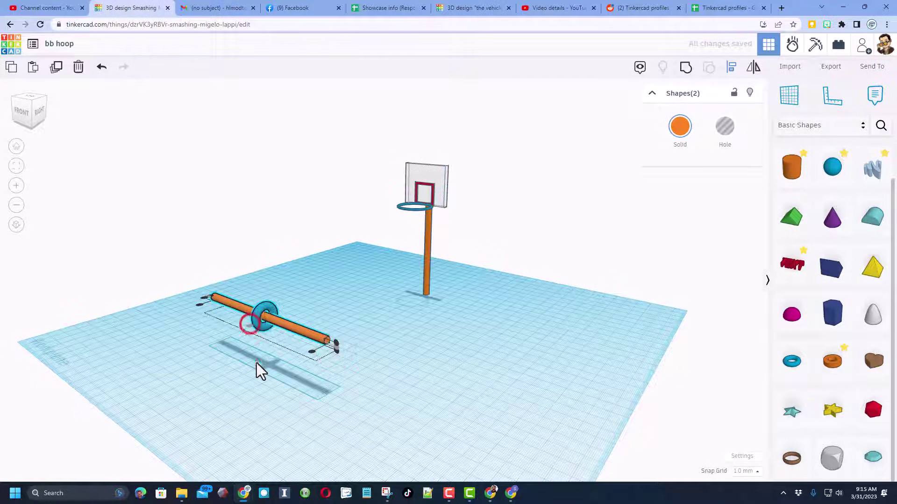
click(256, 362)
- Give the torus a tube thickness of 1 and 8 sides
click(262, 324)
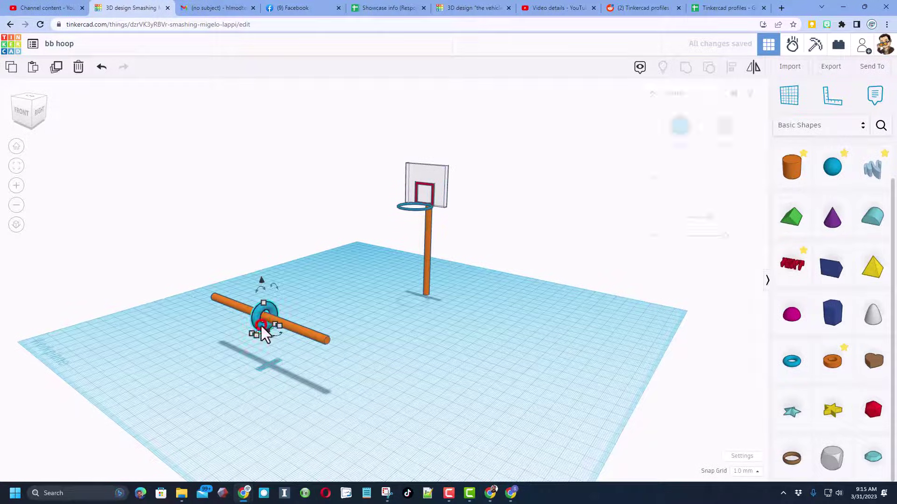
click(747, 198)
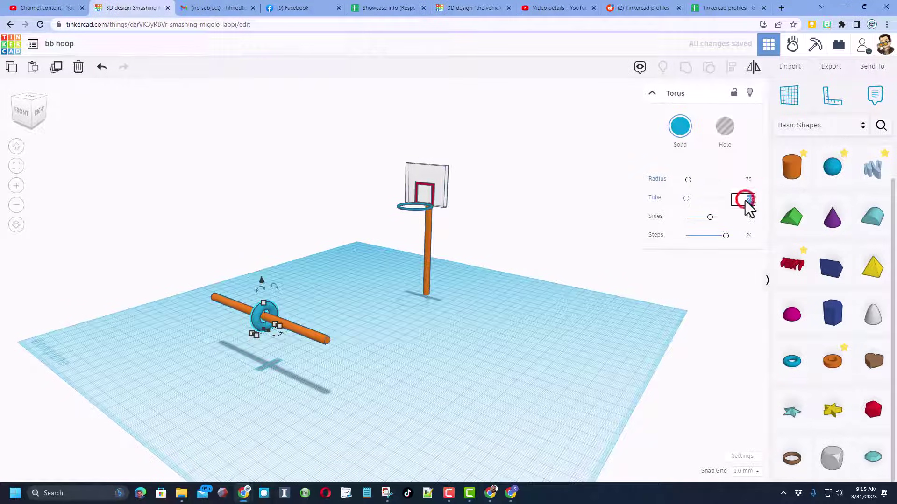
text(1)
key(Return)
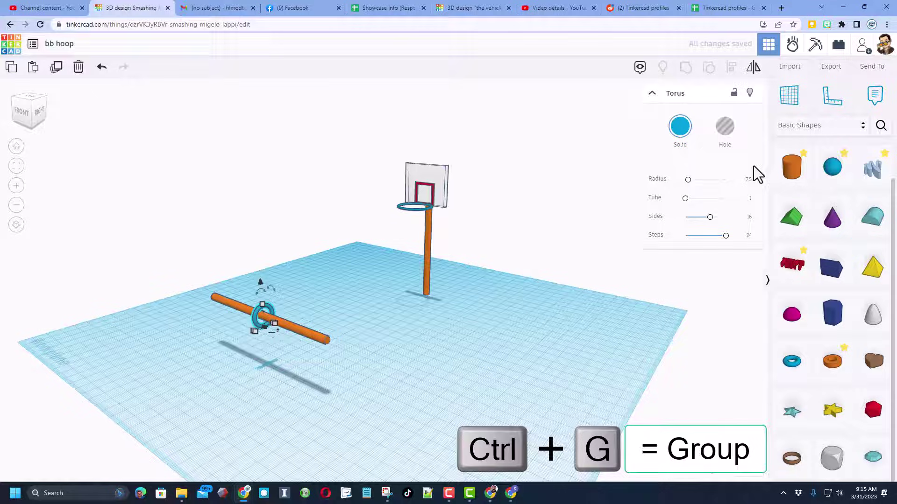
drag(715, 217, 699, 239)
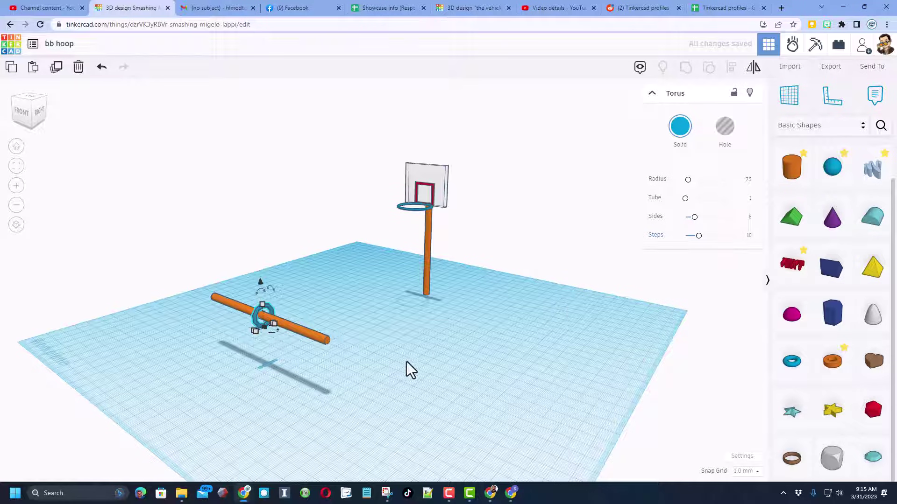
- Slide the eight-sided torus along the rod toward the viewer
click(208, 340)
scroll(213, 341, up, 3)
right_drag(260, 356, 298, 327)
drag(298, 327, 310, 337)
click(336, 358)
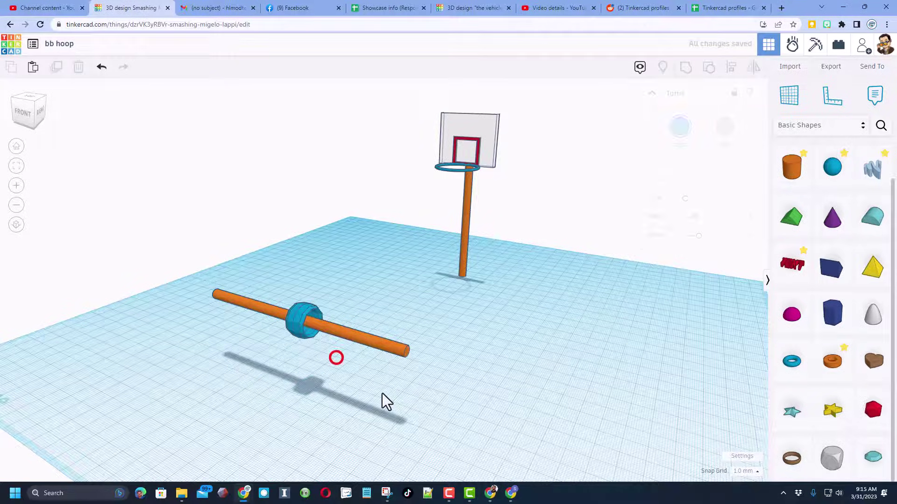
right_drag(382, 394, 364, 383)
drag(348, 255, 253, 334)
right_drag(273, 325, 287, 340)
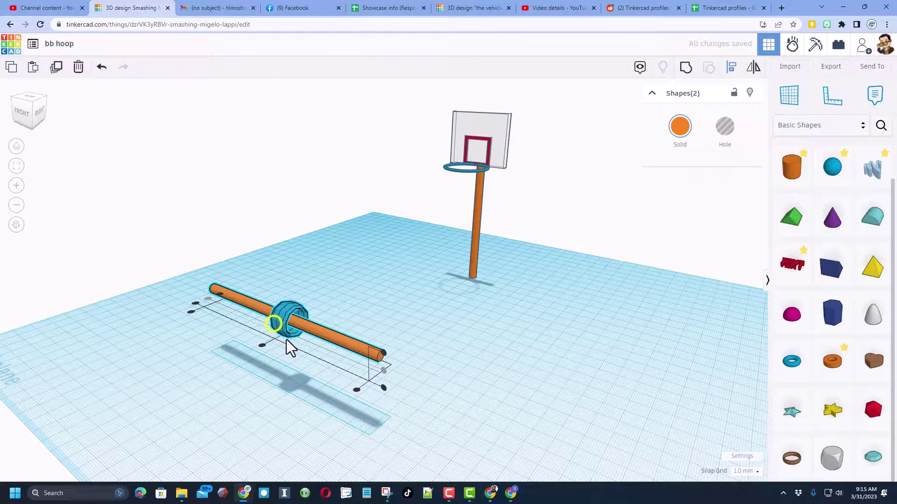
click(259, 344)
click(309, 362)
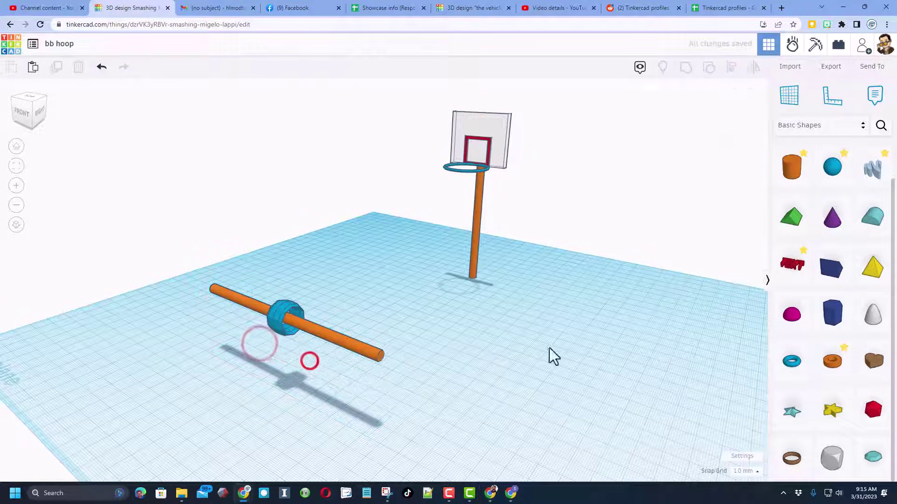
- Add a red box, flatten it into a thin plank, and align it on top of the blue ring
scroll(852, 192, up, 2)
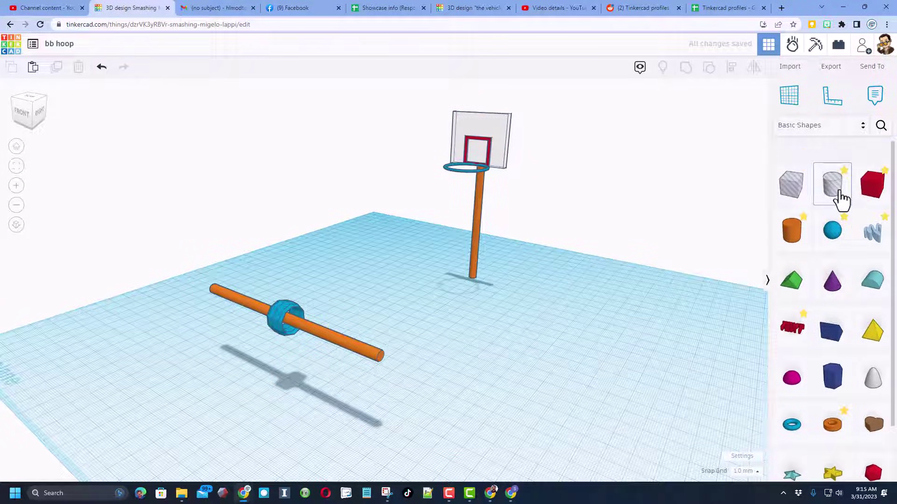
drag(868, 178, 350, 345)
drag(277, 349, 272, 380)
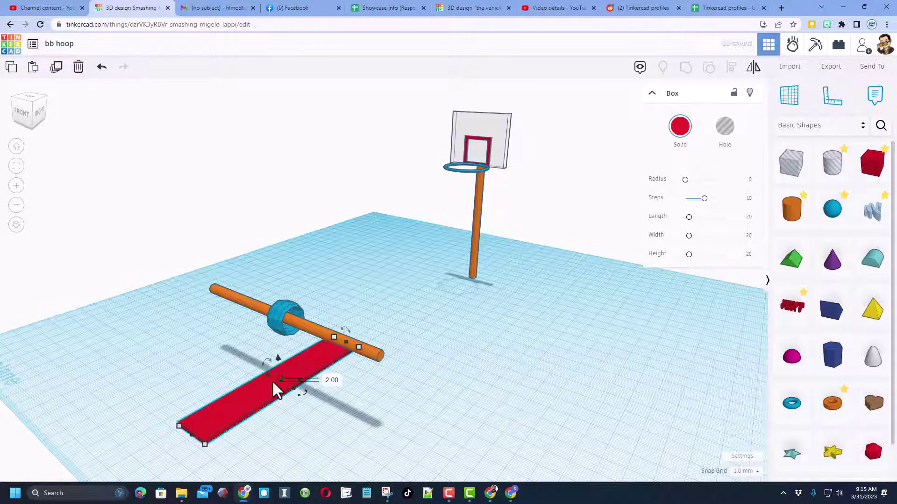
shift+click(276, 309)
click(732, 68)
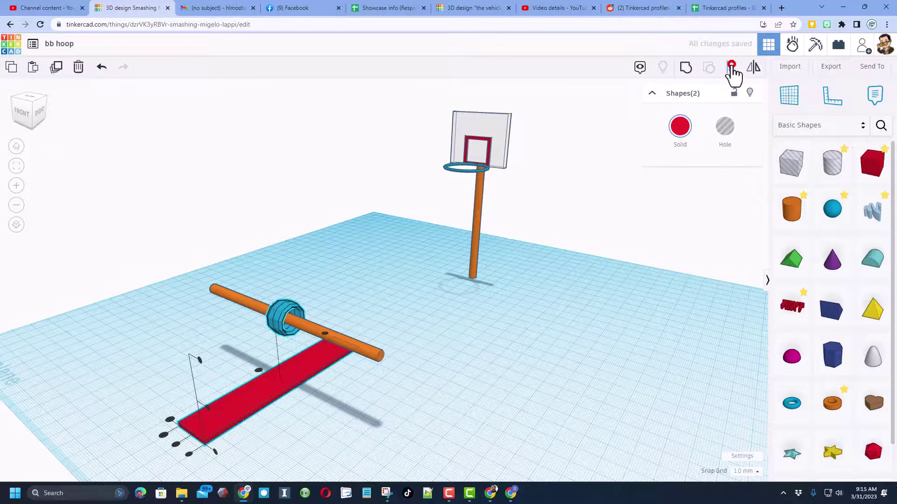
click(283, 312)
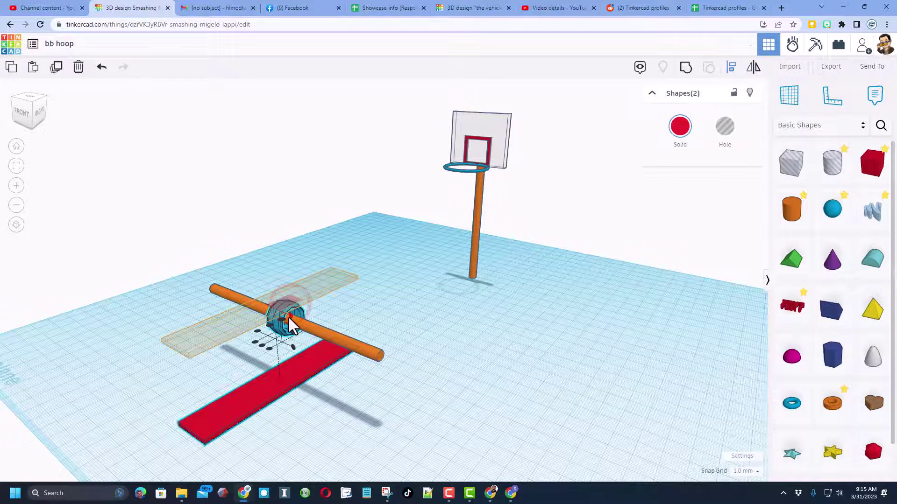
click(287, 316)
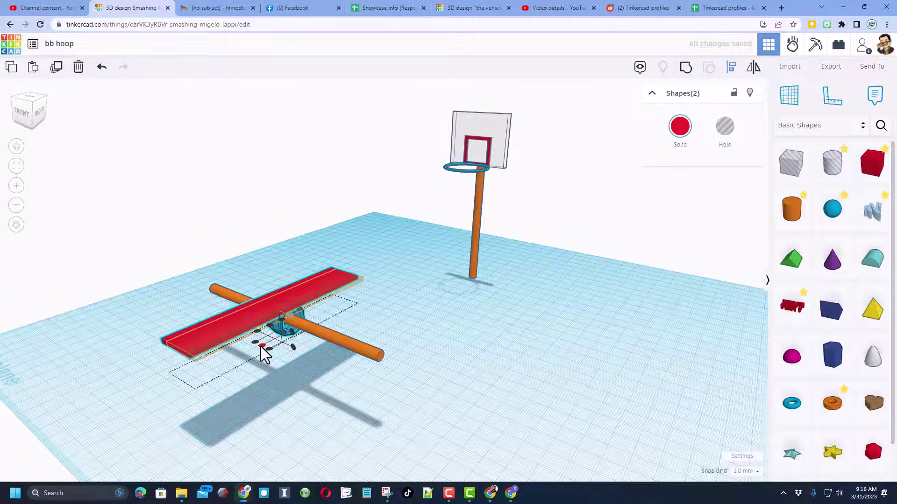
click(261, 346)
click(271, 328)
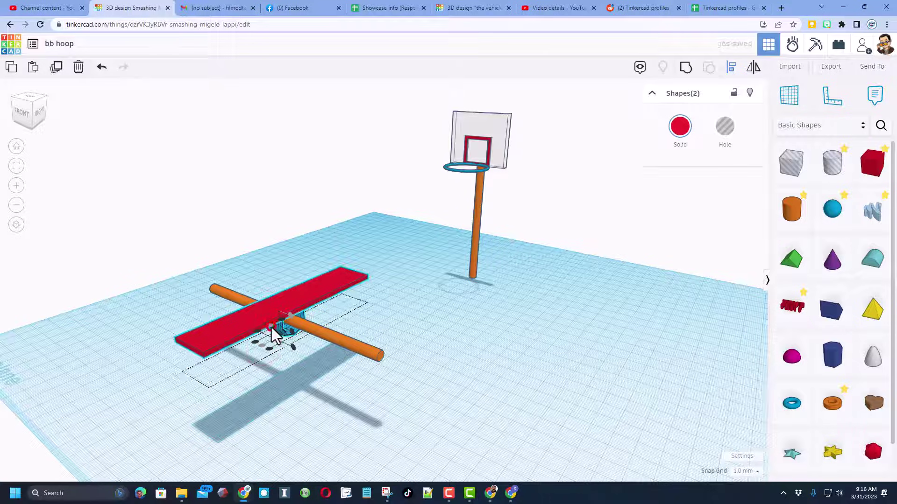
click(379, 305)
- Lengthen the red plank to about 152 and group it with the blue pivot
click(244, 310)
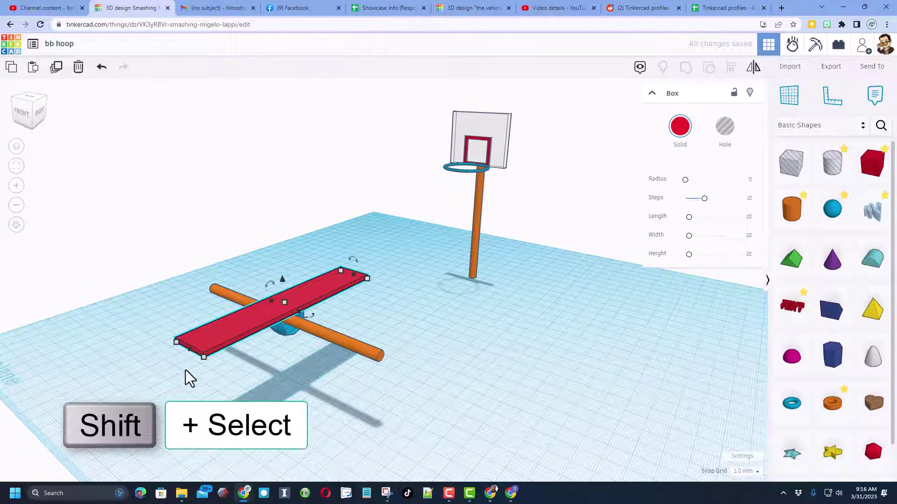
drag(189, 350, 55, 395)
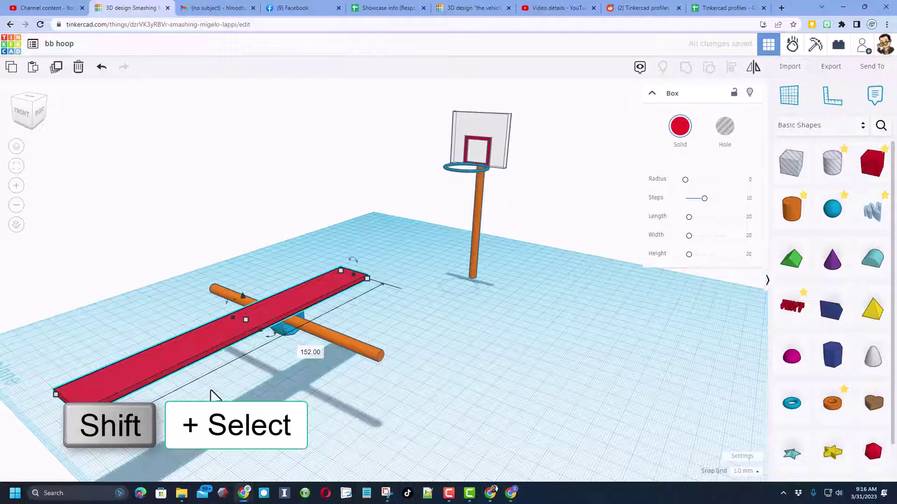
shift+click(282, 330)
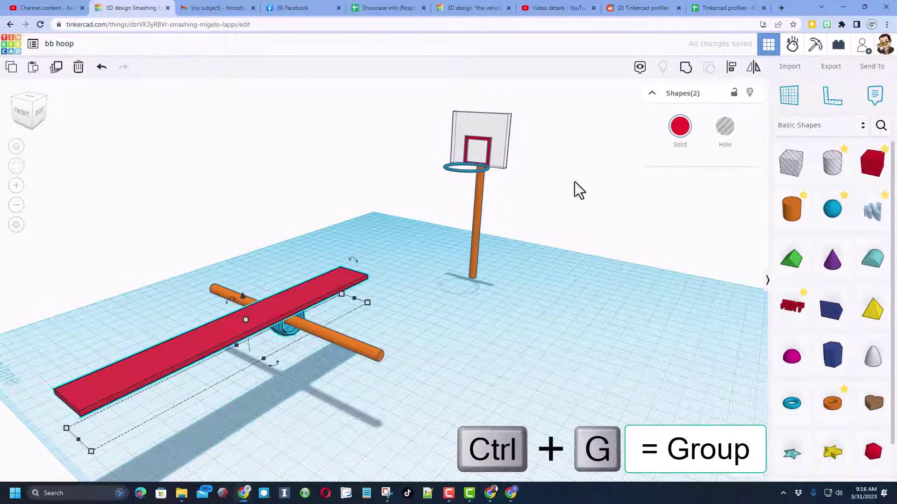
click(685, 69)
right_drag(519, 372, 270, 378)
right_drag(60, 332, 208, 340)
- Drop a thin-tubed torus onto the plank's top near its end, using a working plane
key(w)
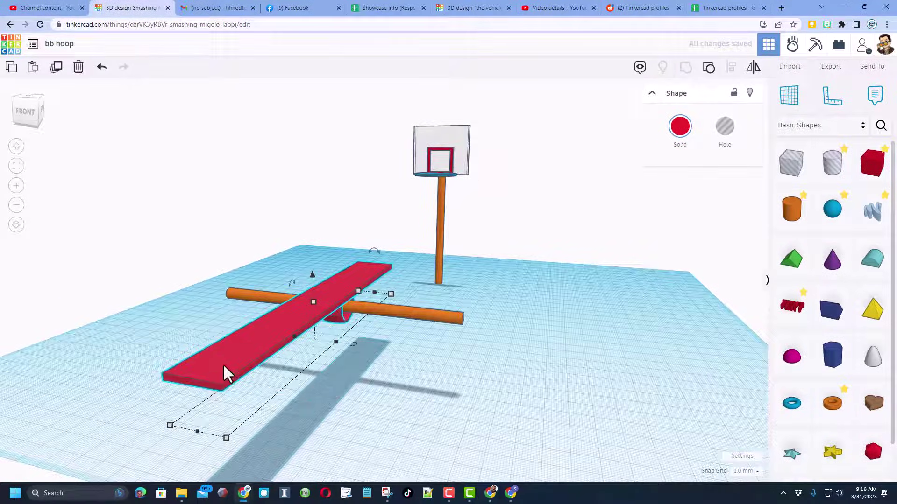
click(215, 364)
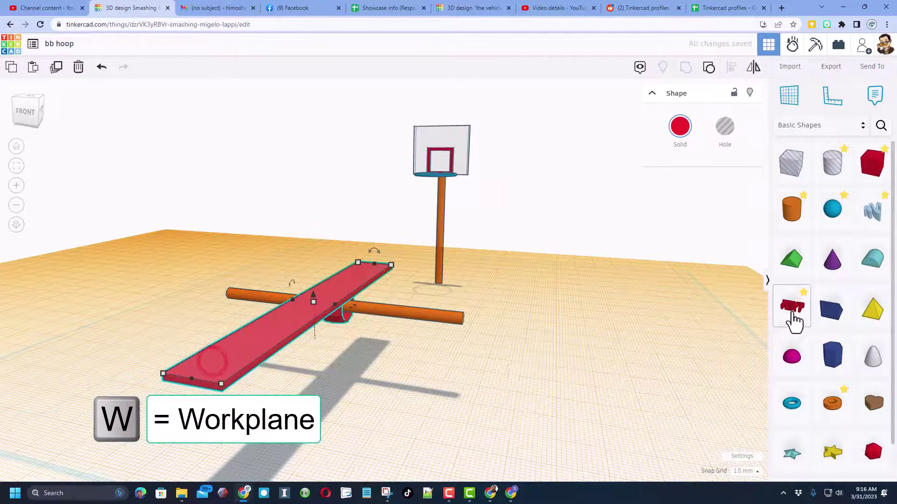
click(804, 408)
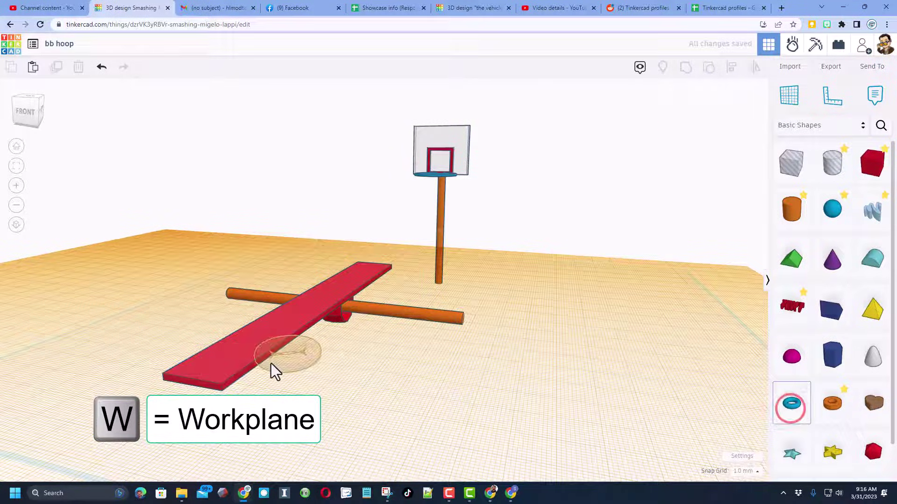
click(214, 366)
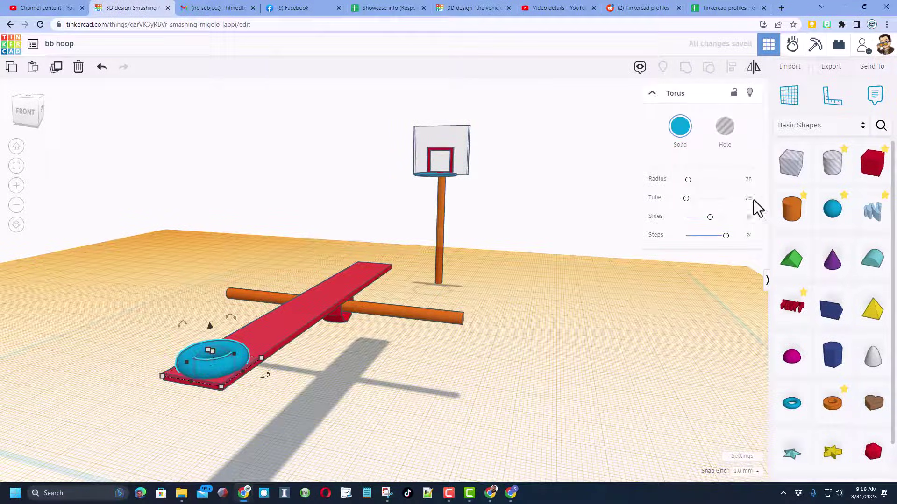
key(BackSpace)
key(Return)
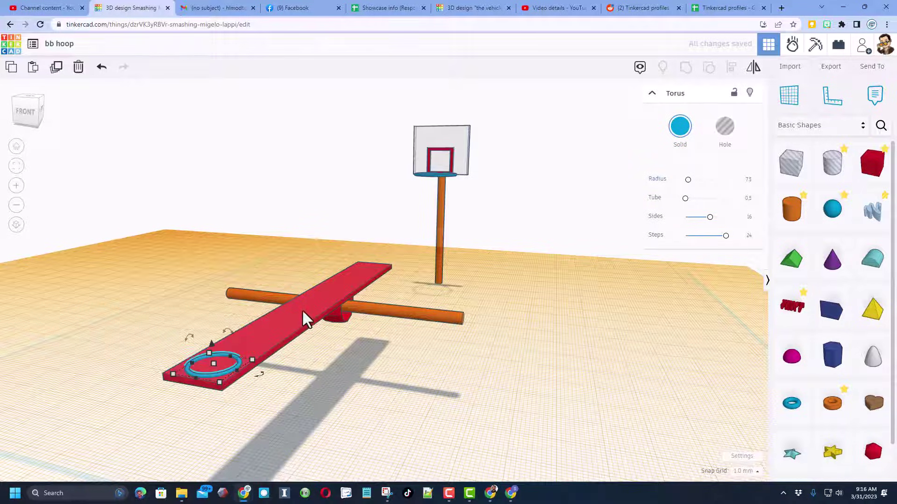
drag(233, 354, 209, 349)
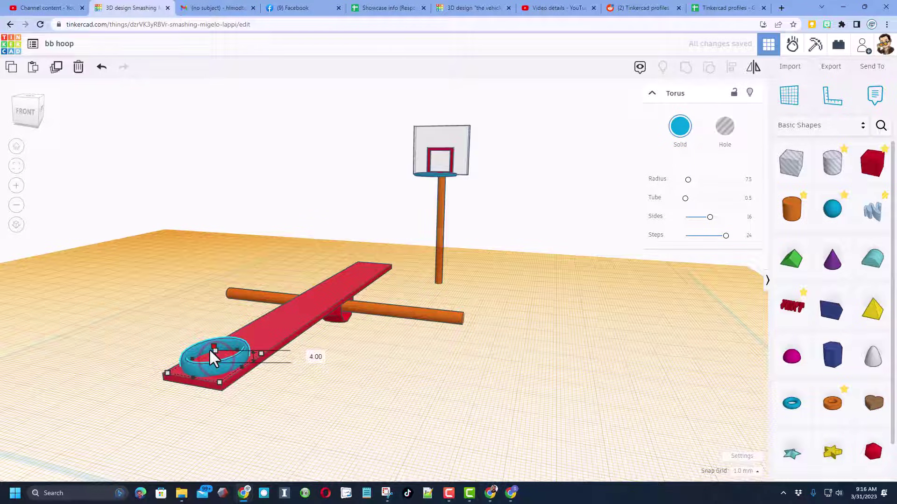
- Align the ring with the plank and group them into one shape
click(274, 385)
right_drag(276, 380, 173, 362)
drag(134, 330, 169, 405)
key(l)
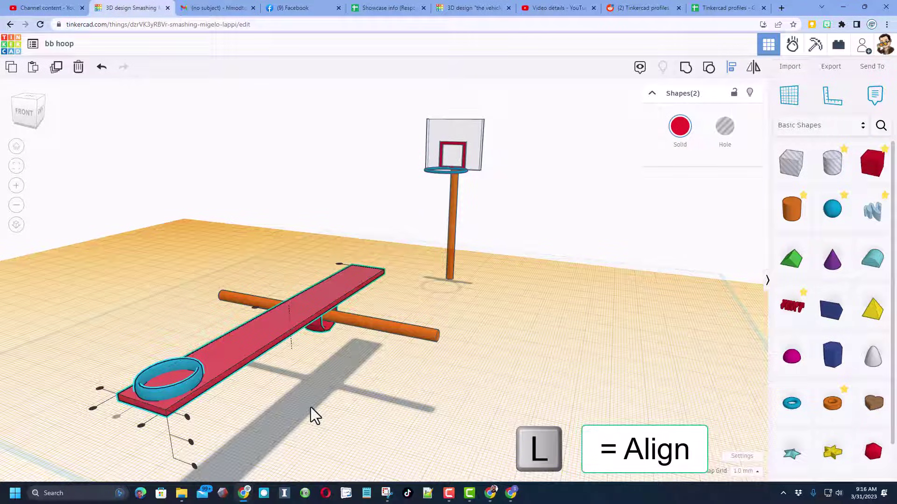
click(685, 68)
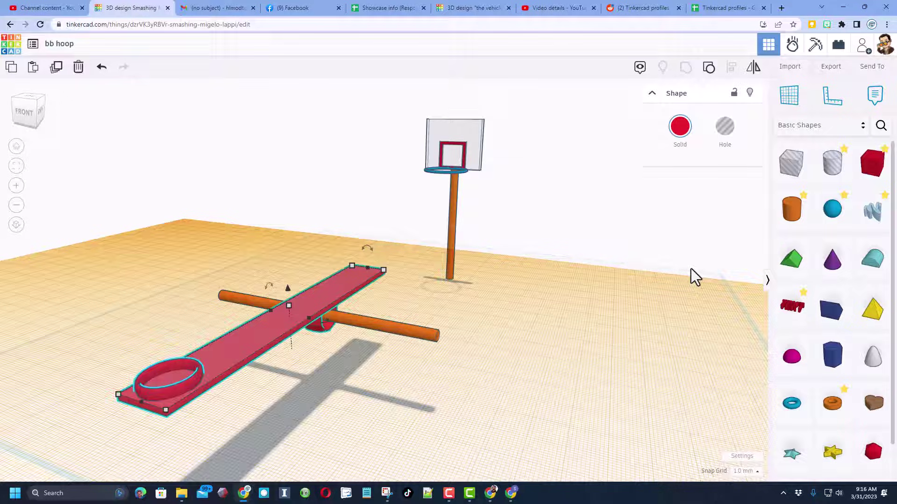
- Drop a sphere into the plank's ring and shrink it to a height of 12
drag(827, 226, 167, 366)
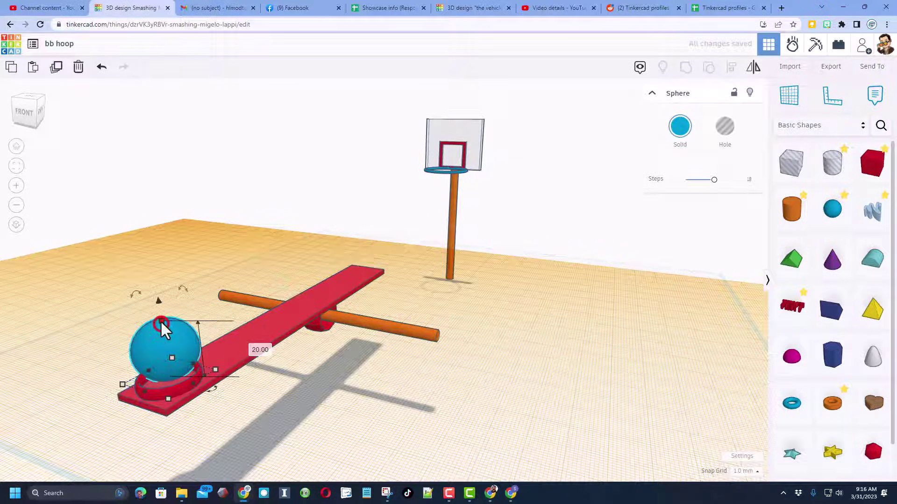
shift+drag(162, 323, 162, 336)
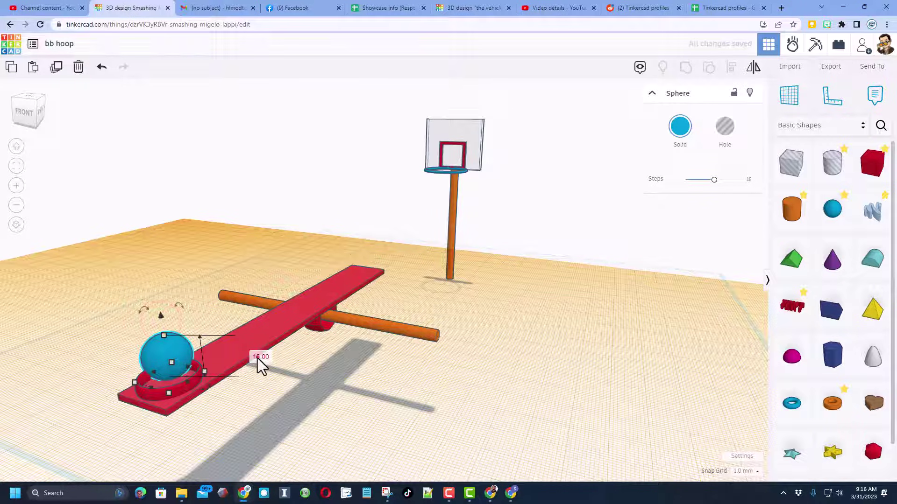
text(12)
key(Return)
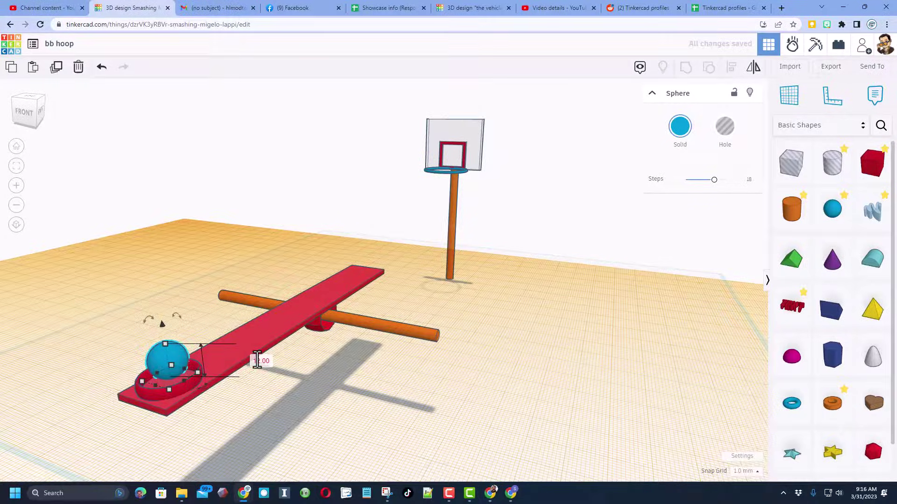
right_drag(424, 456, 335, 465)
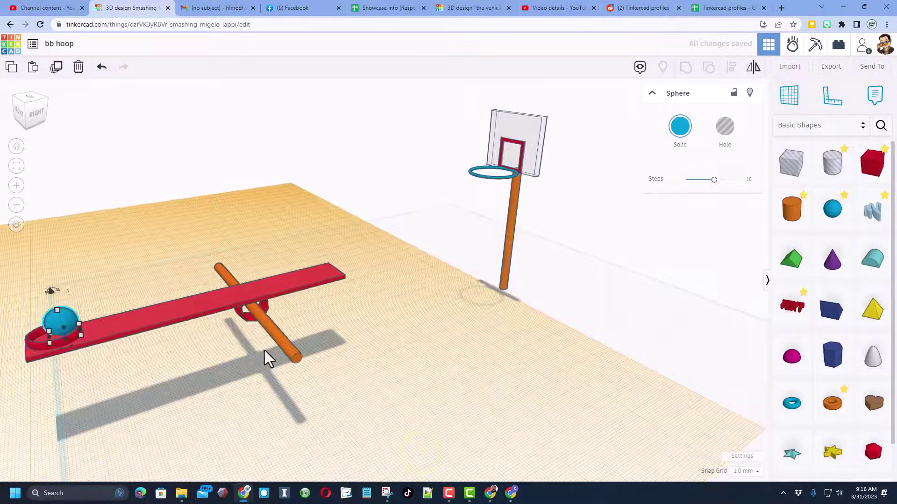
scroll(238, 381, down, 2)
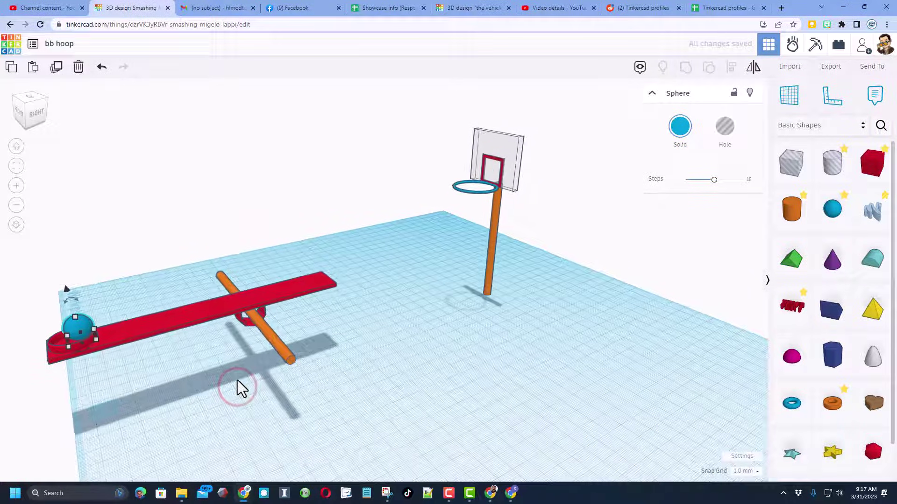
- Tilt the plank 22.5° toward its ring end and adjust the orange axle's height
click(157, 321)
drag(191, 287, 189, 304)
right_drag(214, 371, 196, 353)
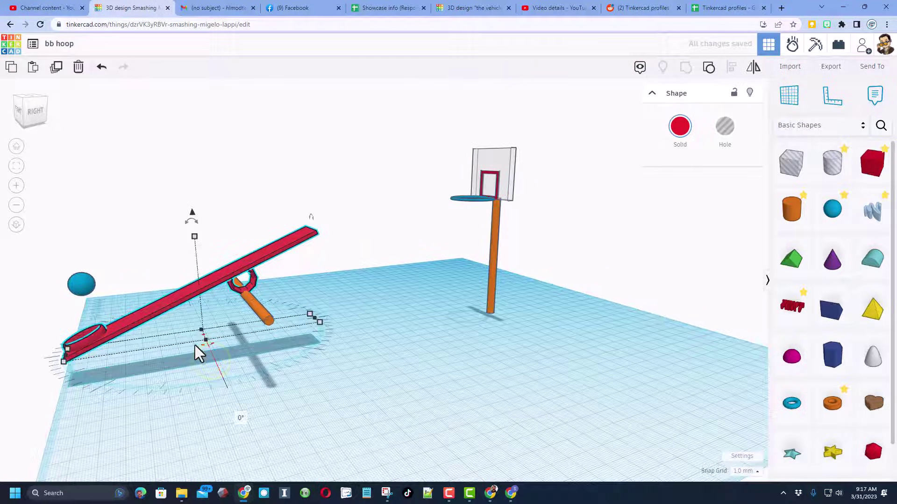
key(ctrl+z)
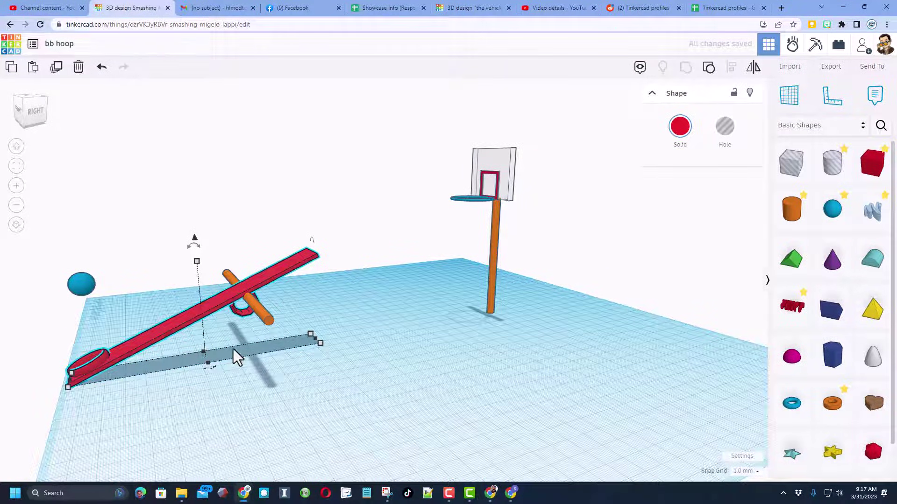
click(251, 306)
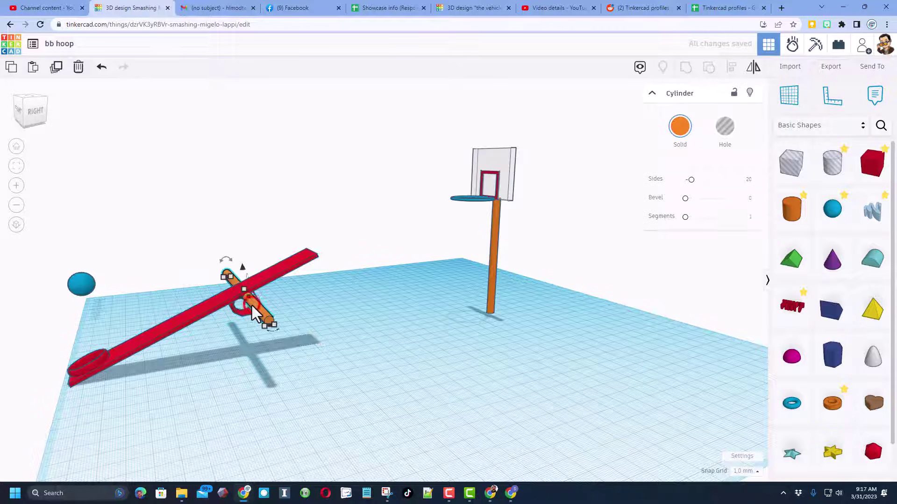
drag(244, 269, 232, 289)
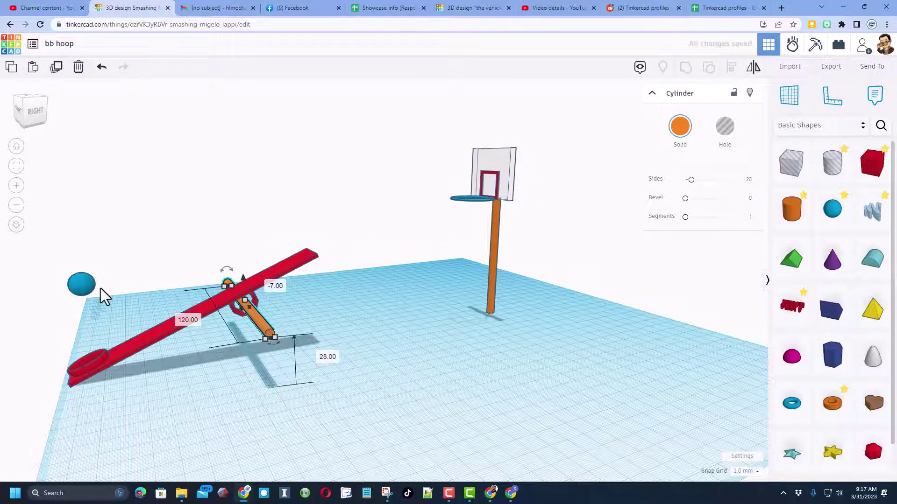
- Lower the blue ball back down into the plank's ring
click(77, 290)
right_drag(94, 299, 142, 308)
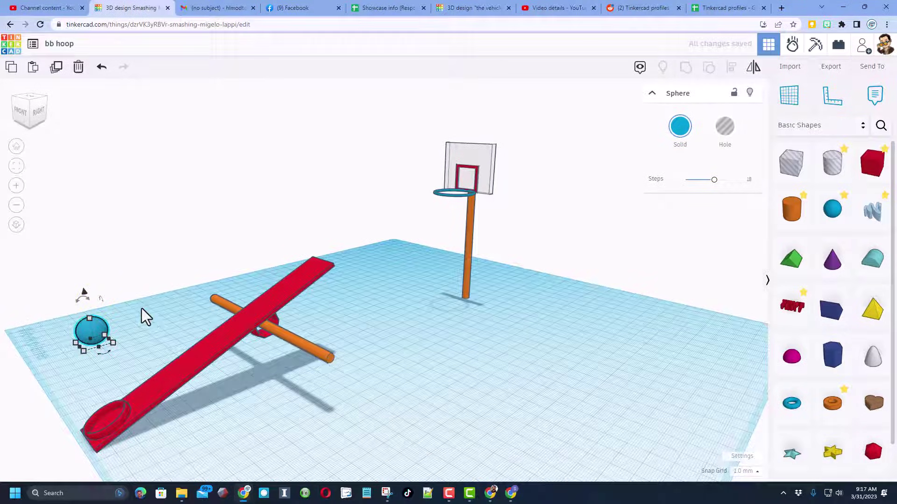
key(ctrl+Down)
key(ctrl+Down)
key(ctrl+Down)
key(ctrl+Down)
key(ctrl+Down)
key(ctrl+Down)
key(ctrl+Down)
key(ctrl+Down)
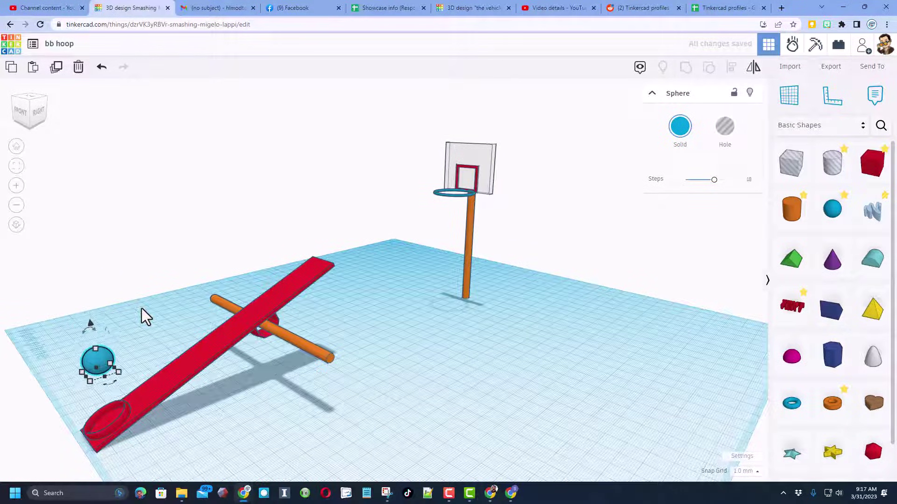
key(ctrl+Down)
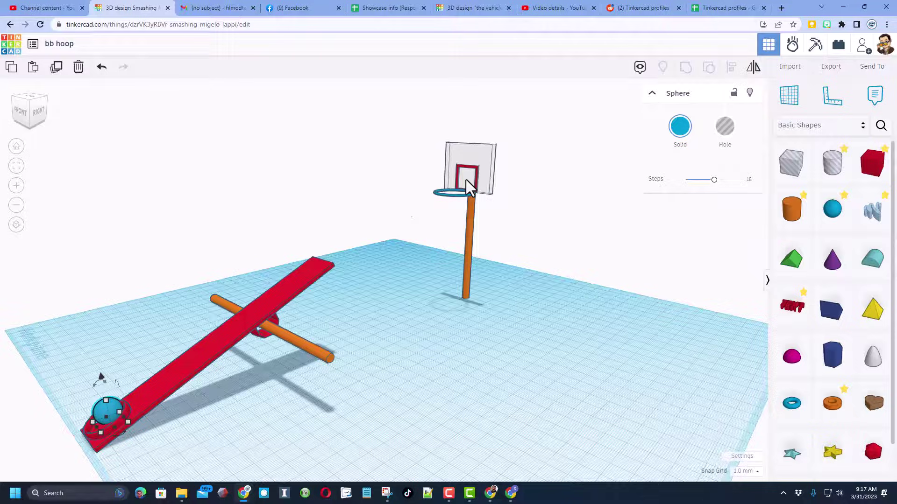
right_drag(466, 179, 537, 154)
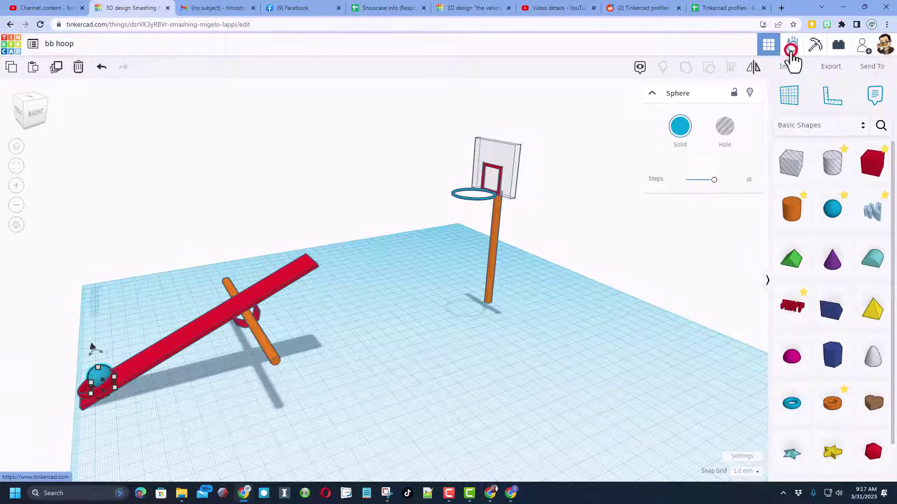
- In Sim Lab, make the axle and hoop static, play the simulation, and return to the editor
click(793, 51)
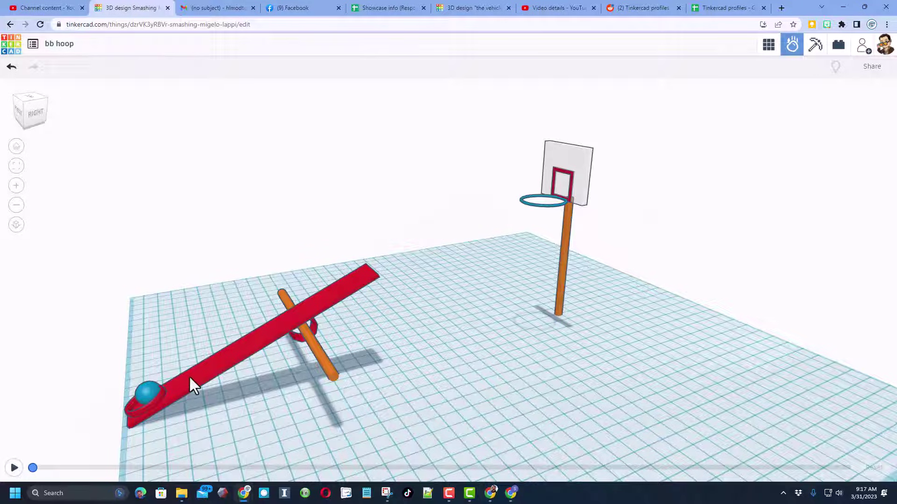
click(330, 371)
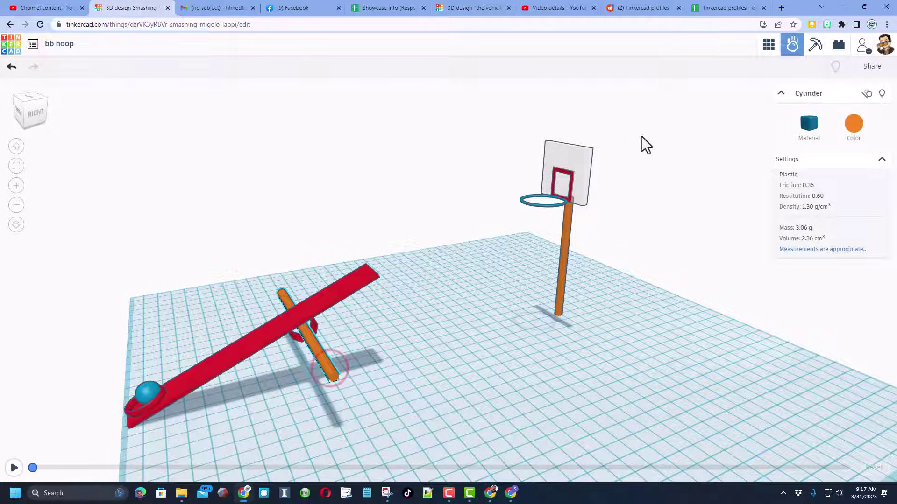
click(867, 93)
drag(479, 129, 650, 359)
click(869, 92)
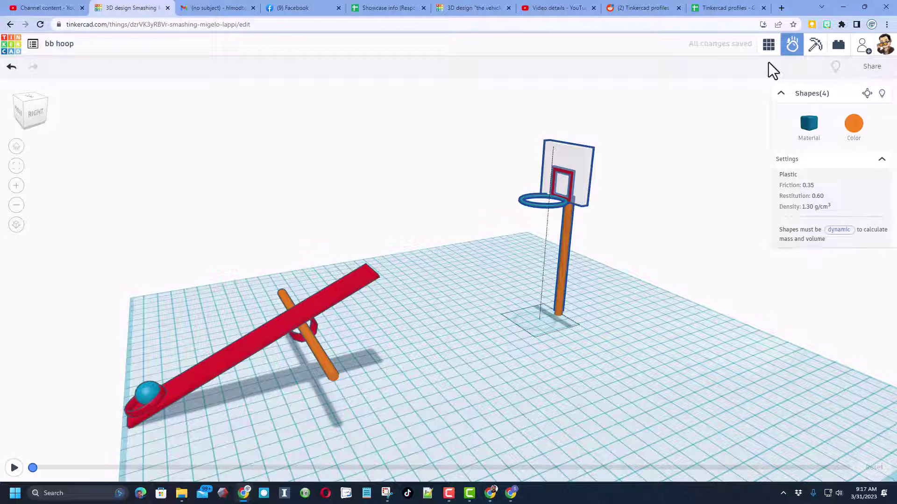
click(14, 468)
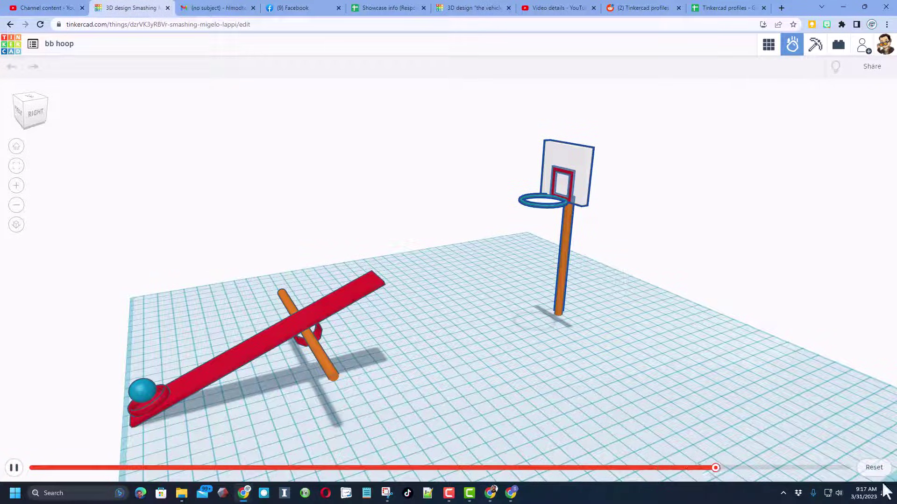
click(769, 45)
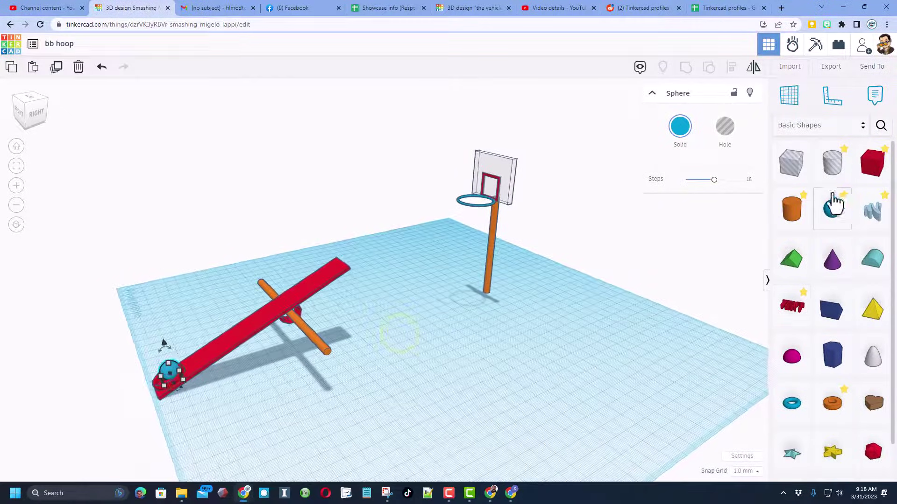
- Place a red box beside the seesaw and raise it high above the workplane
drag(864, 181, 359, 335)
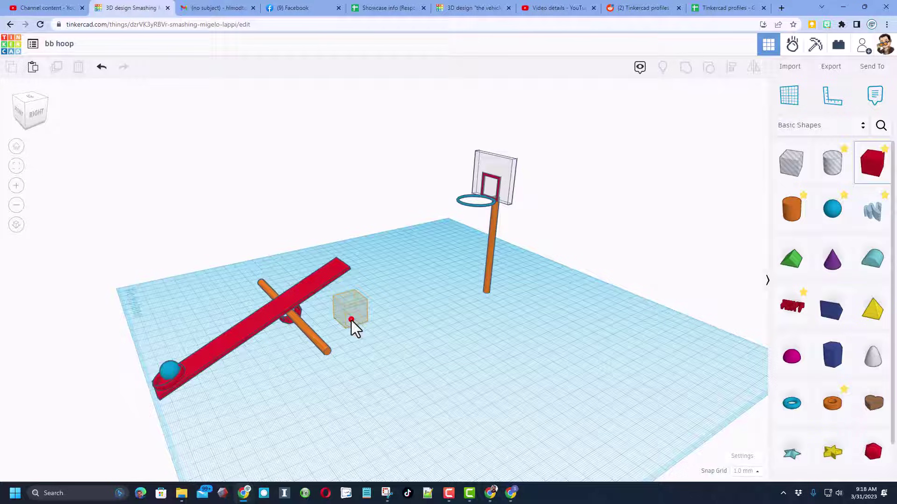
click(351, 321)
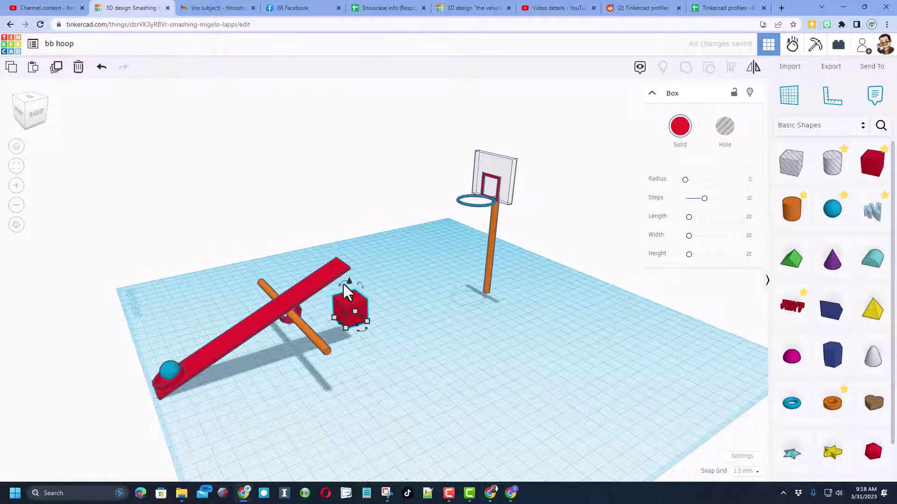
drag(351, 281, 319, 98)
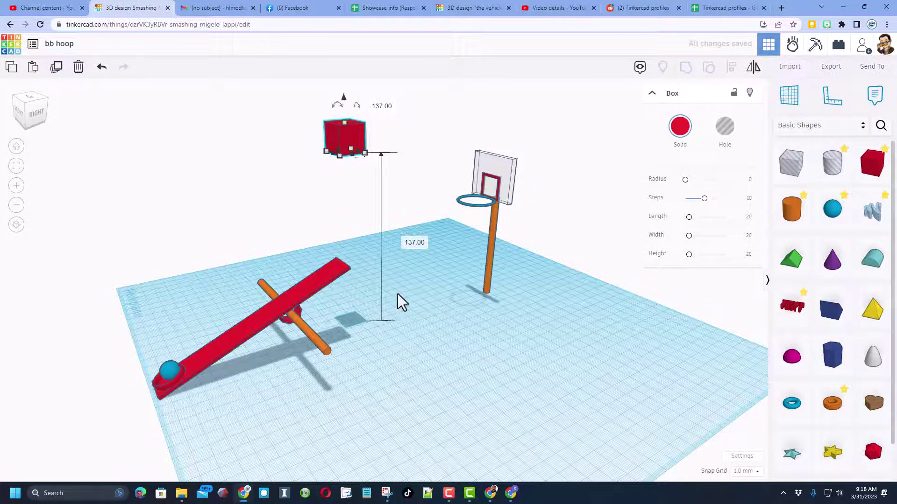
right_drag(398, 297, 408, 355)
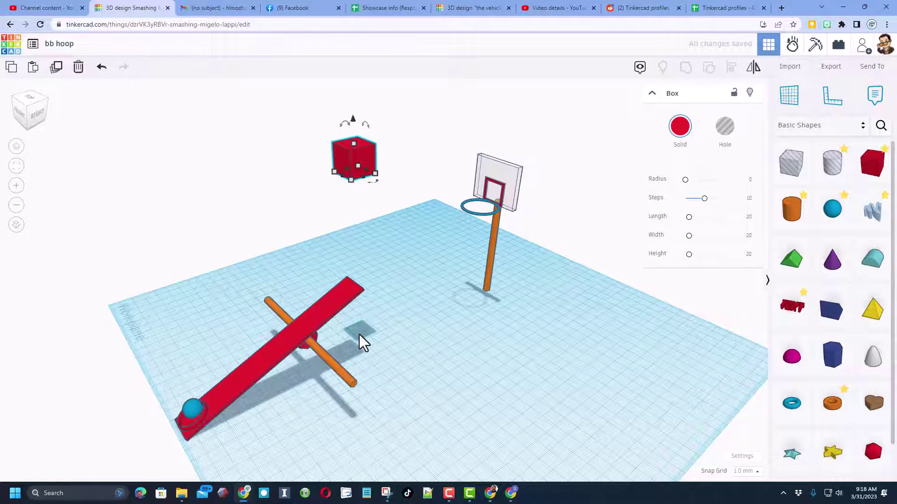
key(Right)
key(Right)
key(Right)
key(Right)
key(Right)
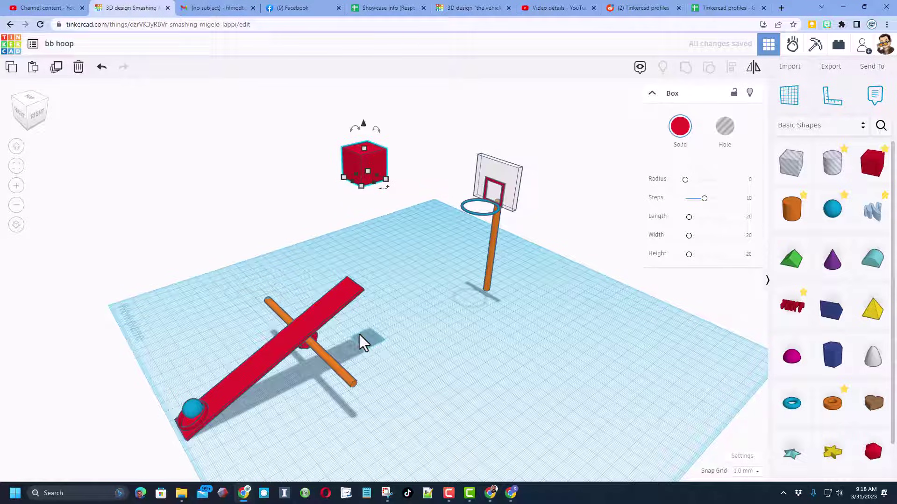
key(Down)
key(Down)
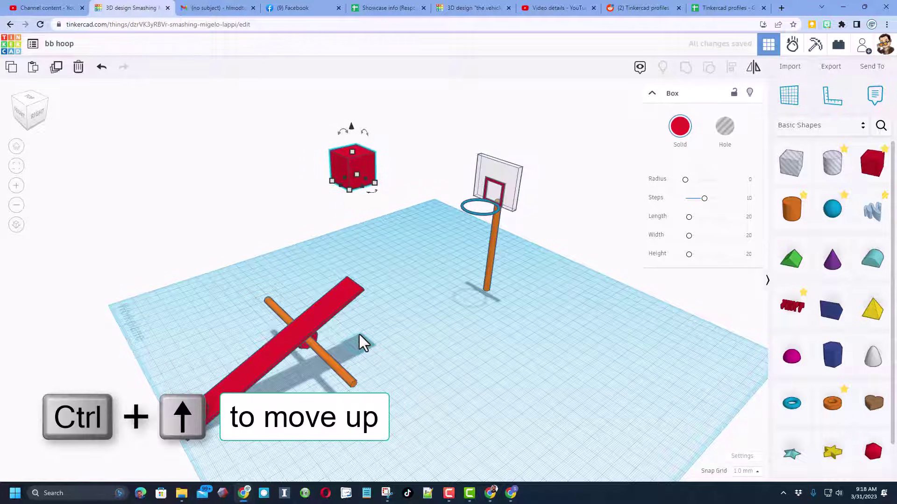
drag(351, 125, 338, 83)
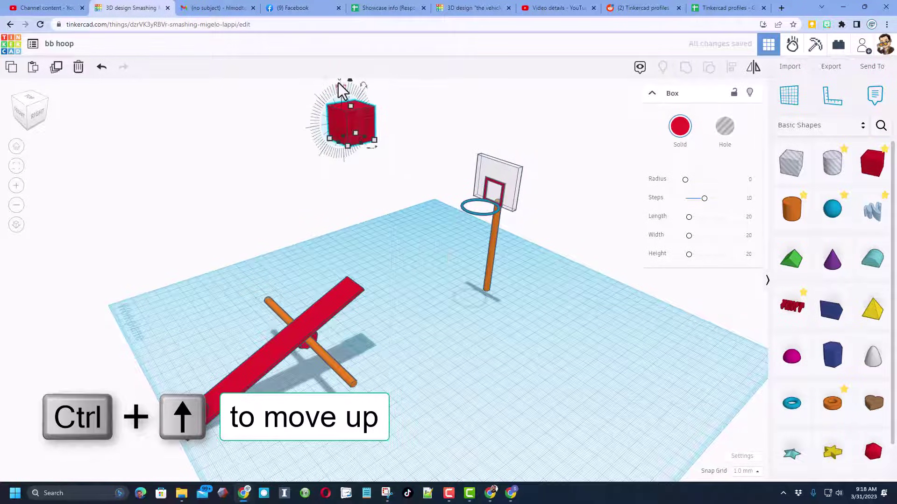
key(ctrl+Up)
key(ctrl+shift+Up)
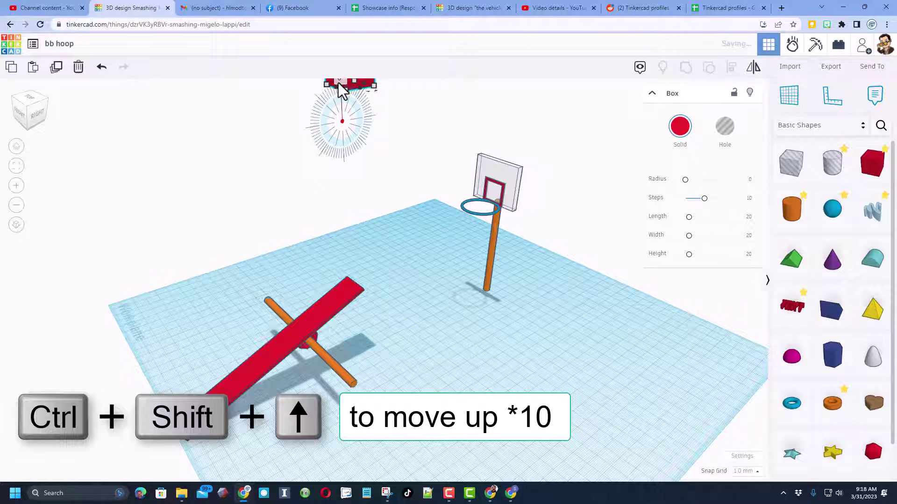
click(793, 45)
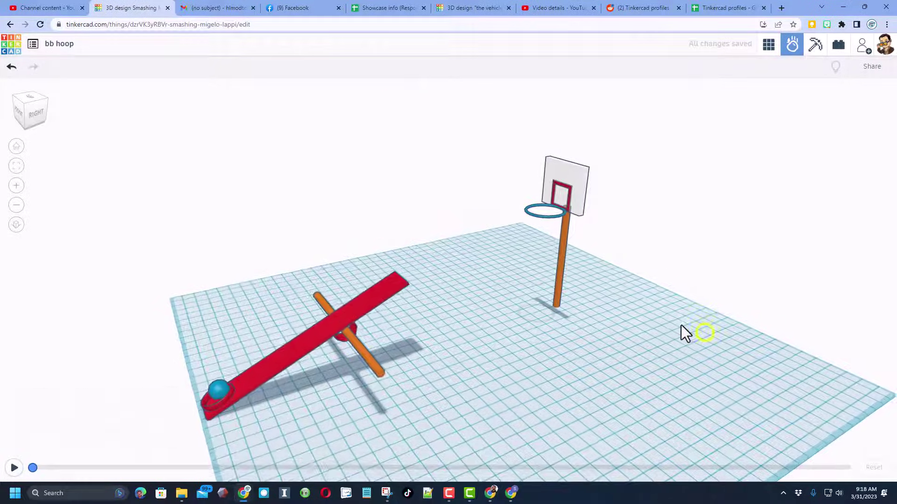
- Keep the floating box as plastic and set the blue ball's material to rubber
right_drag(659, 304, 654, 299)
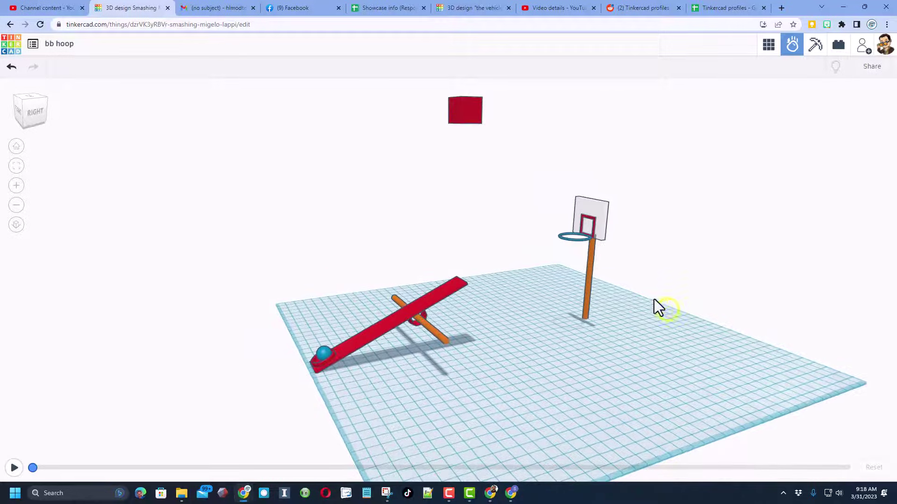
click(456, 115)
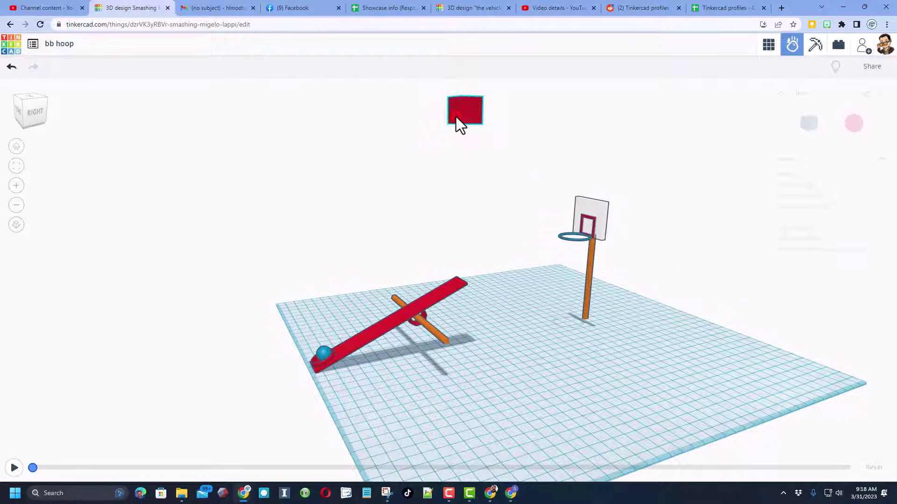
click(808, 130)
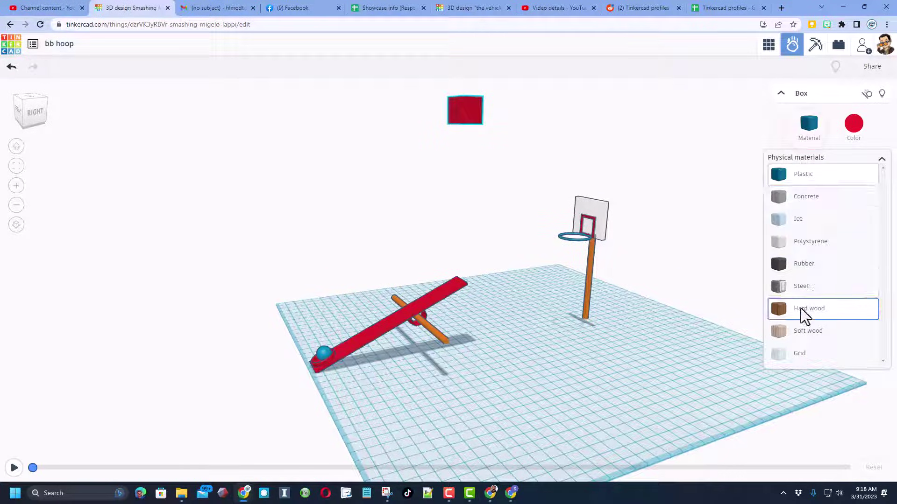
click(797, 290)
click(321, 358)
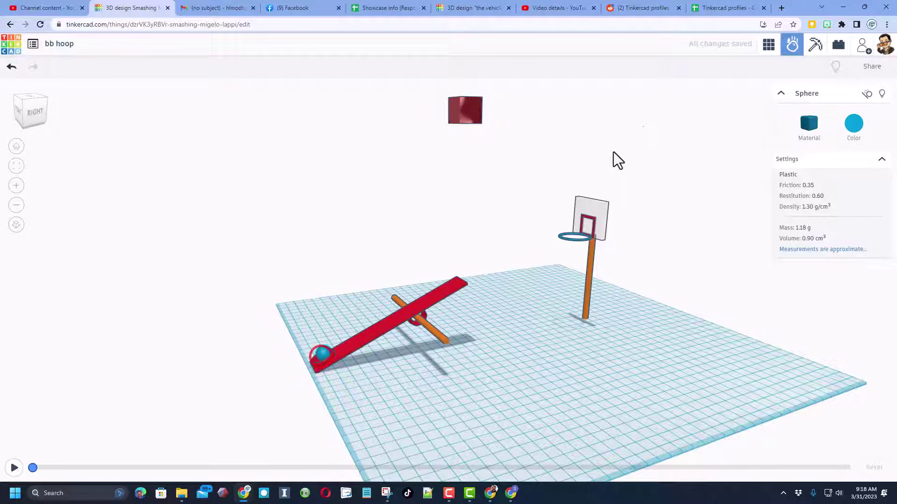
click(801, 125)
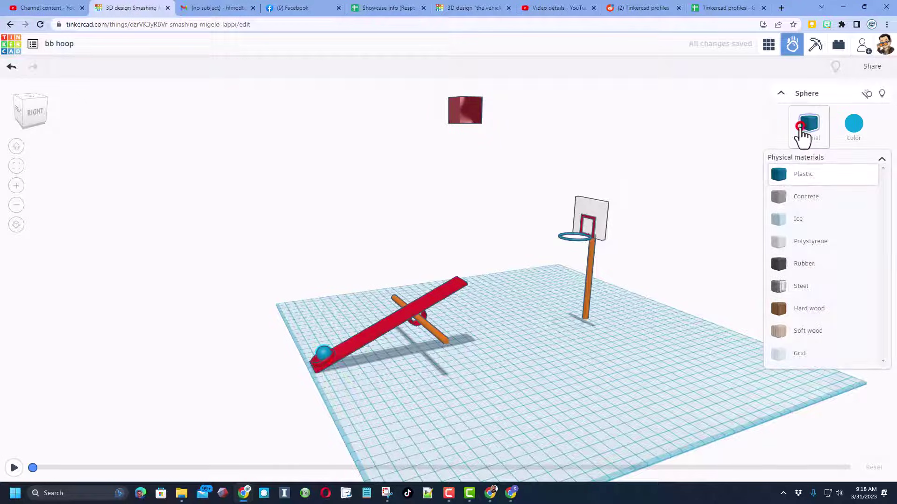
click(795, 266)
- Set the seesaw board's material to hard wood and its colour to brown
click(437, 289)
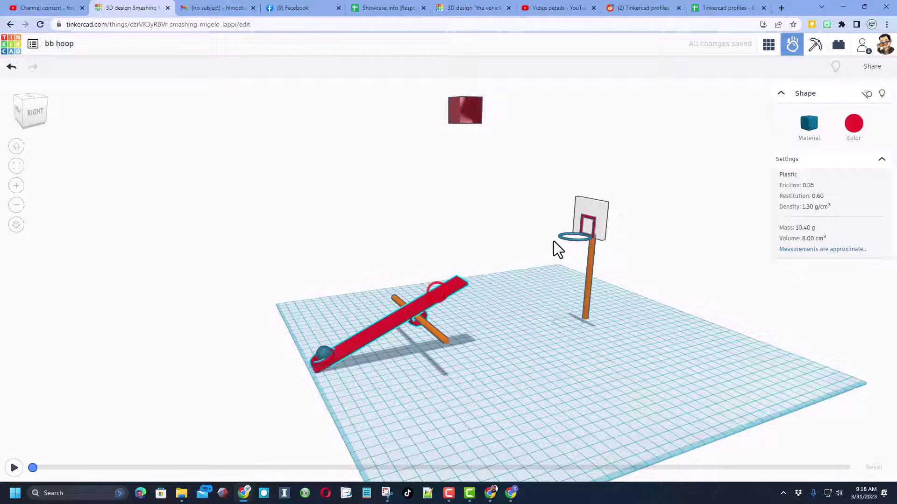
click(810, 127)
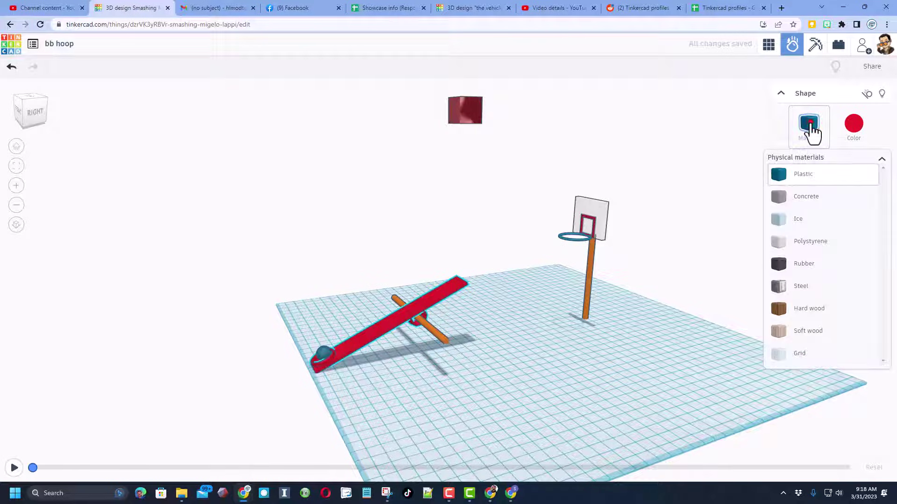
click(806, 310)
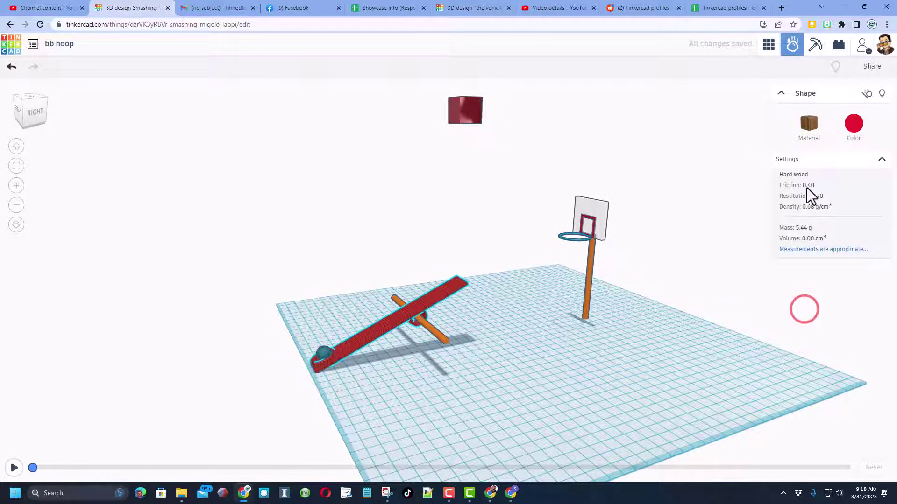
click(854, 124)
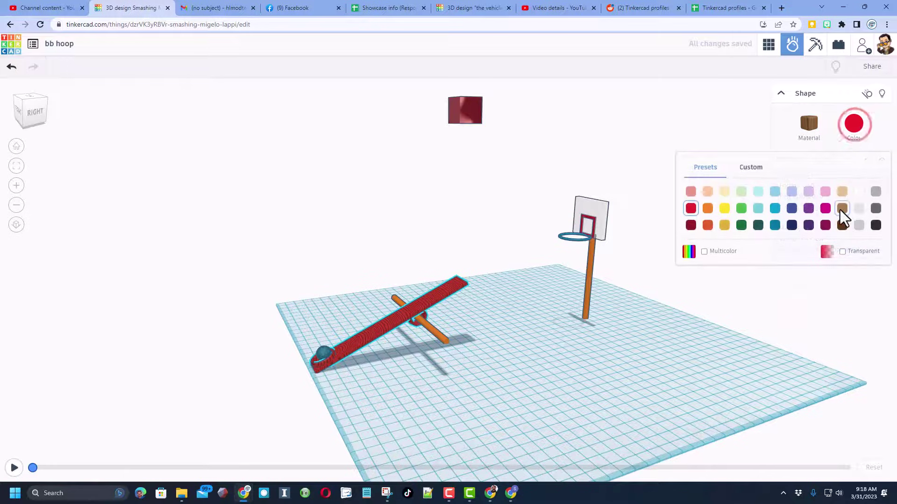
click(838, 229)
right_drag(599, 271, 626, 292)
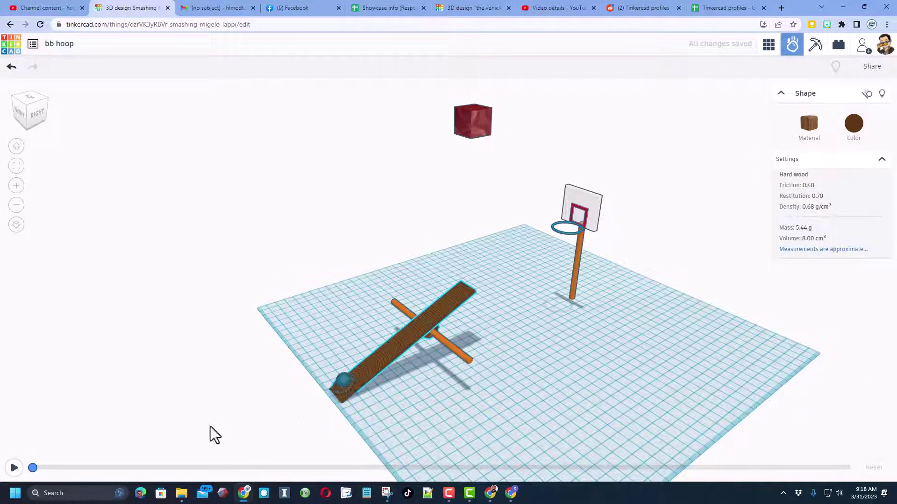
- After a test run, stretch the dark block taller to about 214 and reopen Sim Lab
click(12, 468)
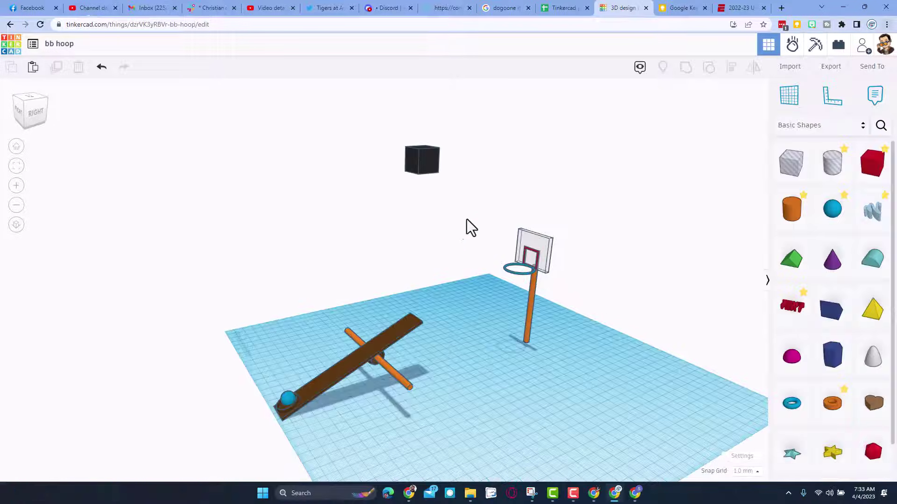
click(430, 166)
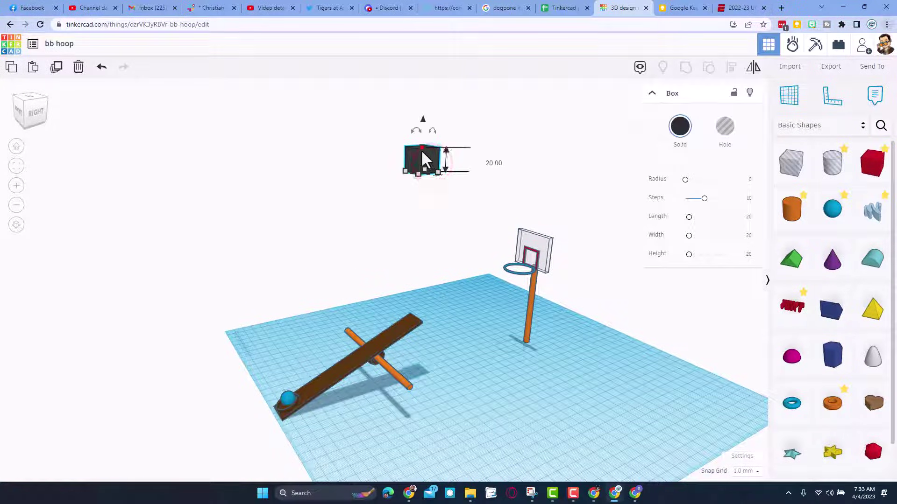
drag(421, 149, 422, 84)
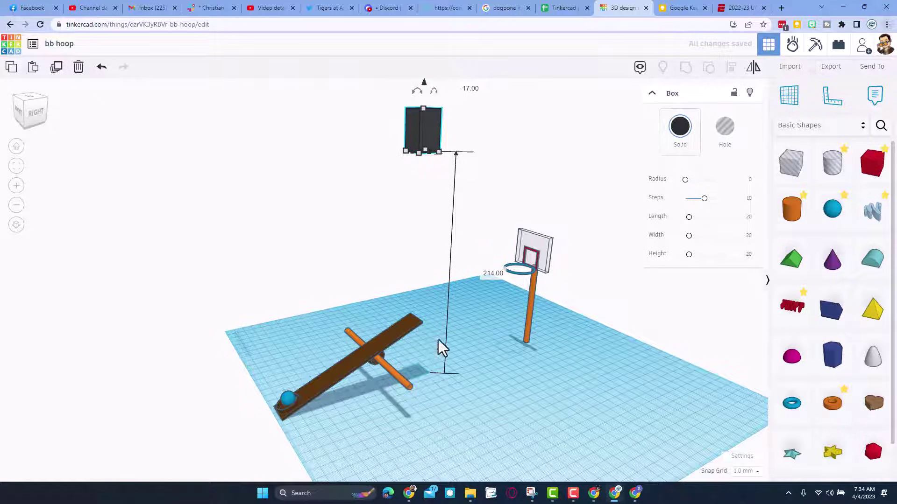
click(791, 46)
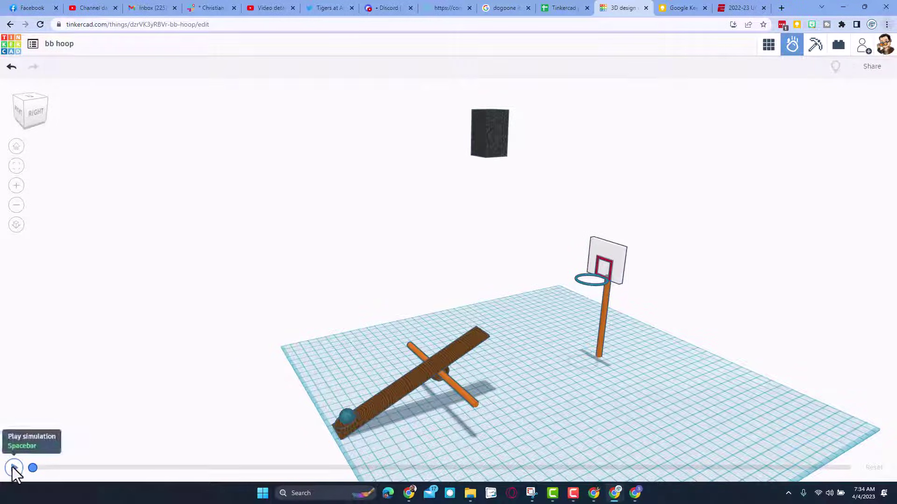
- Play, reset and replay the block drop onto the seesaw, pausing it partway through
click(13, 469)
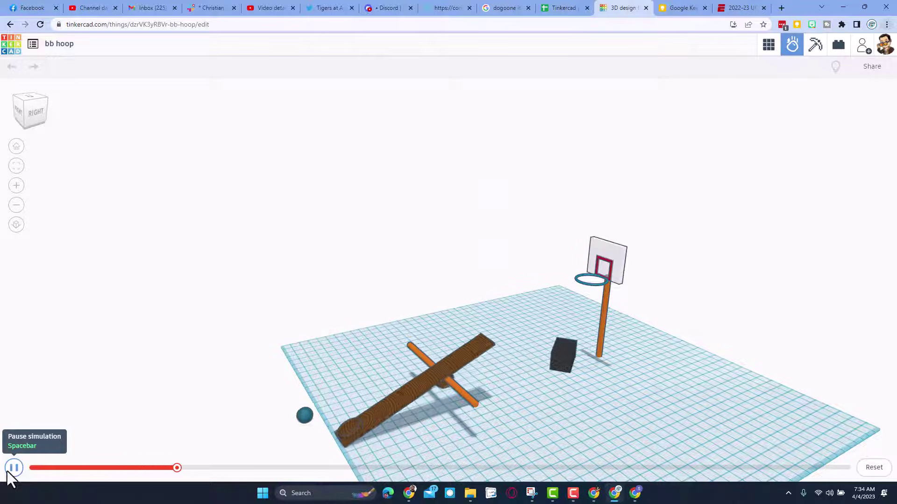
click(859, 470)
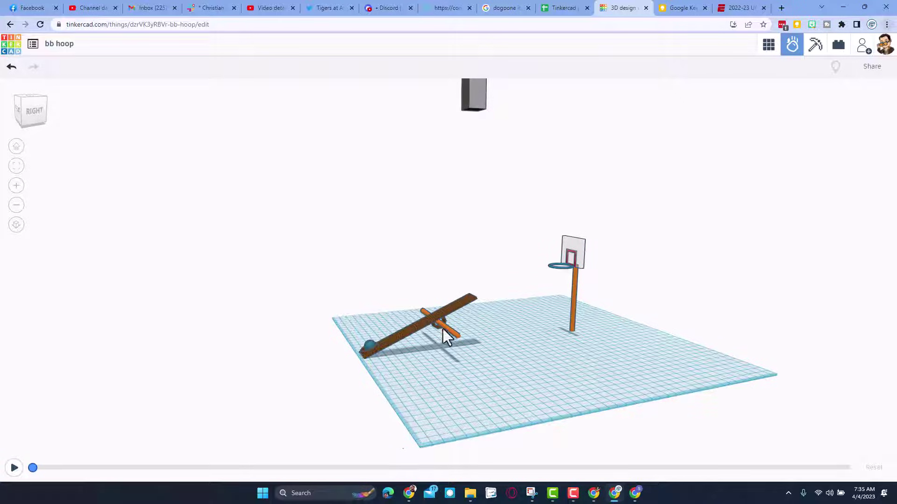
click(16, 467)
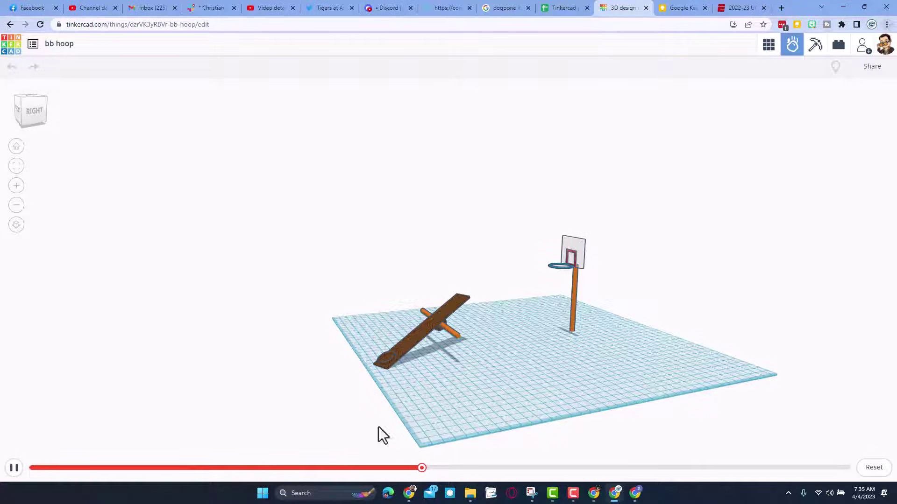
click(12, 468)
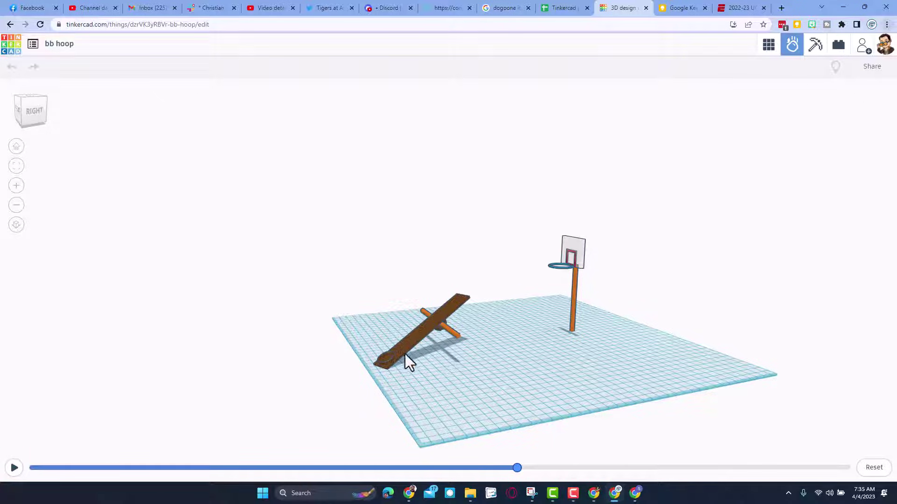
- Frame the seesaw scene at a 1:1 square aspect ratio and generate its video
click(871, 68)
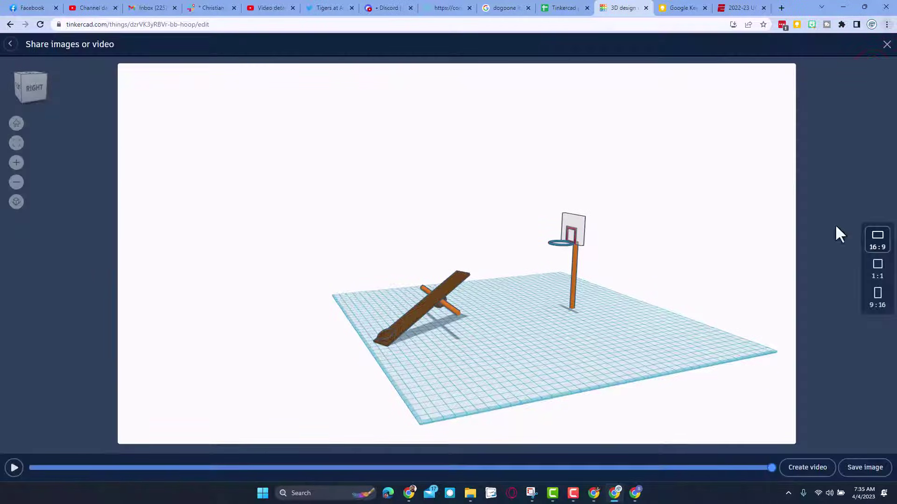
click(876, 292)
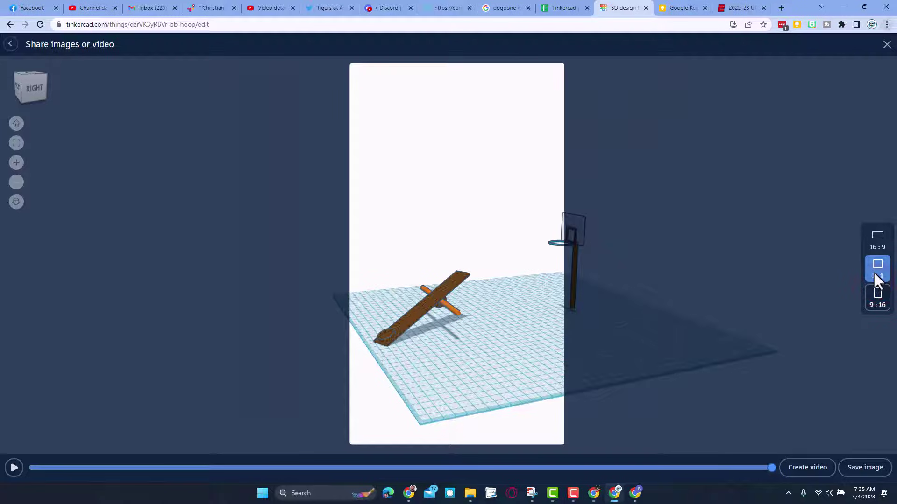
click(877, 276)
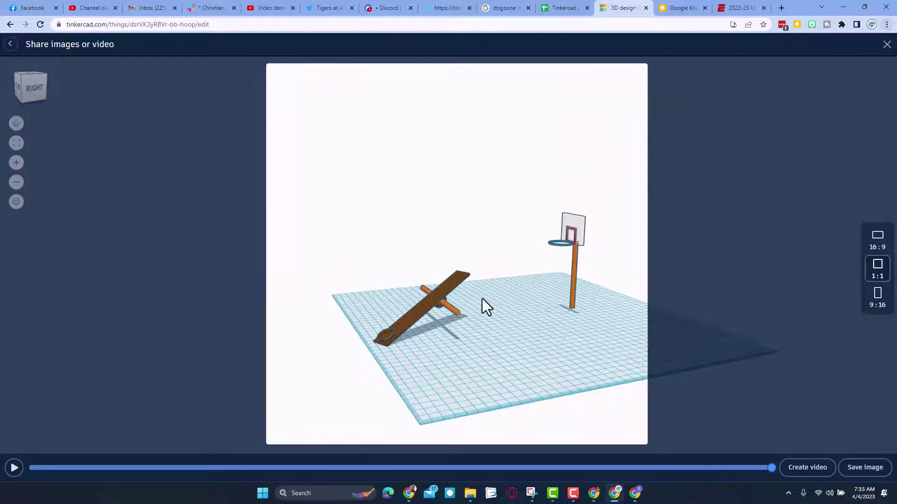
drag(502, 298, 453, 290)
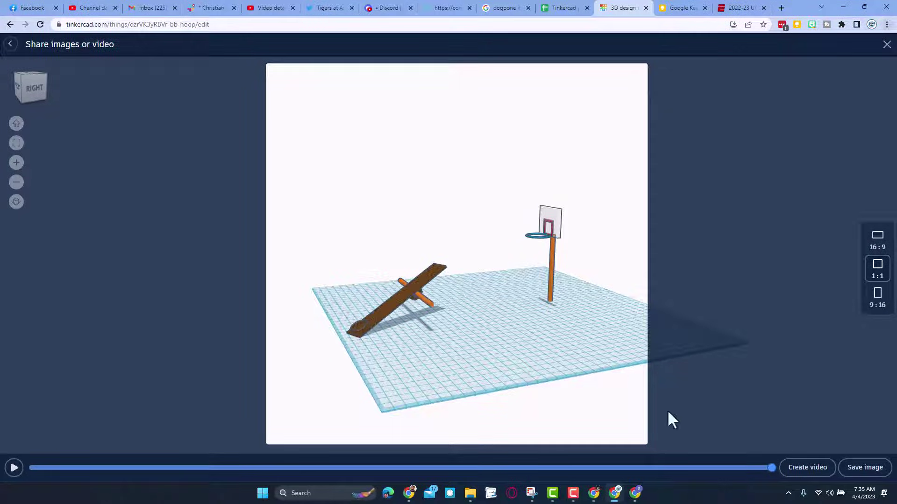
click(798, 467)
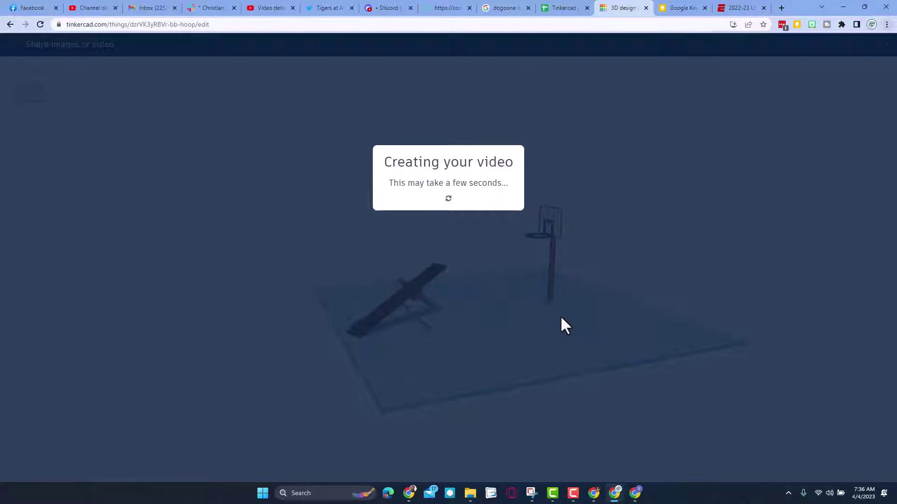
- Close the video dialog and orbit the bb hoop design to a level right-side view
click(469, 401)
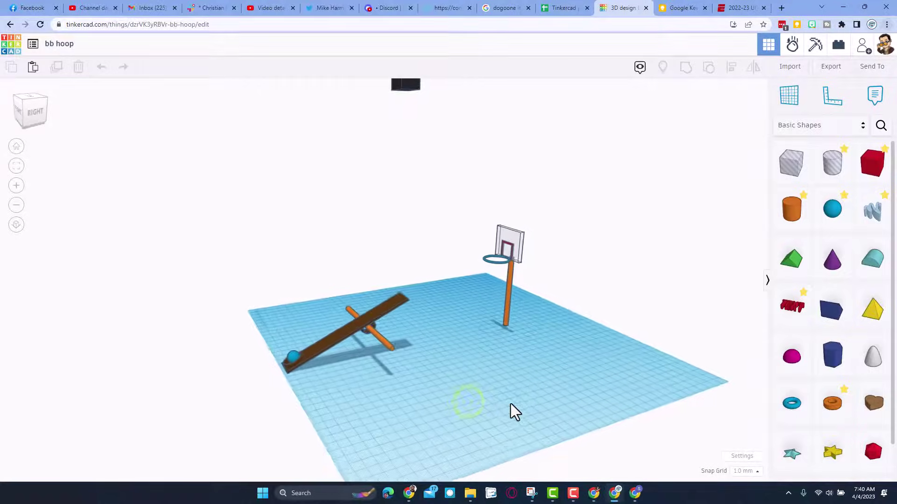
right_drag(511, 404, 444, 400)
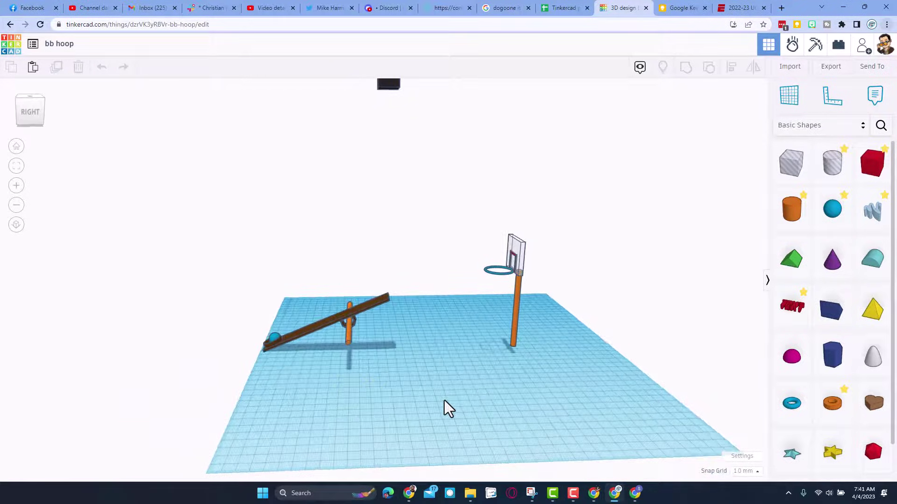